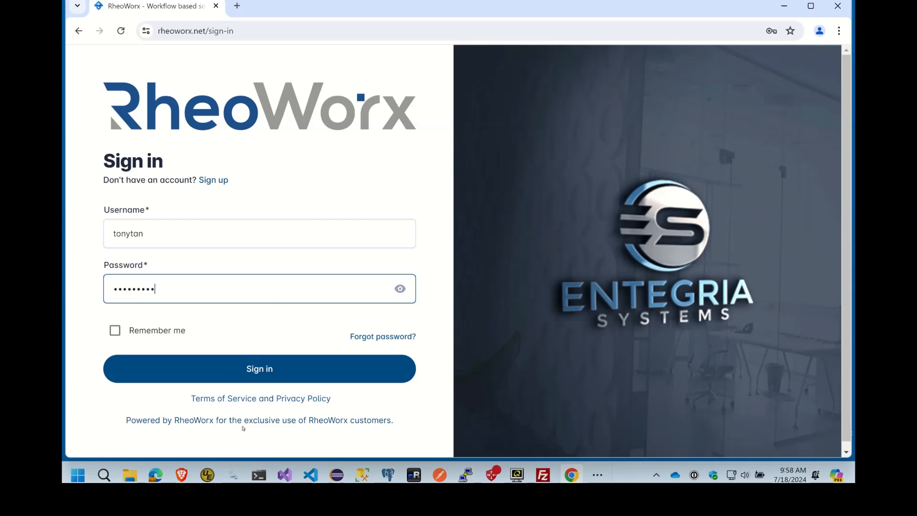
Step: Sign in, choose email verification, and submit the emailed six-digit verification code
{"action": "left_click", "coordinate": [273, 374]}
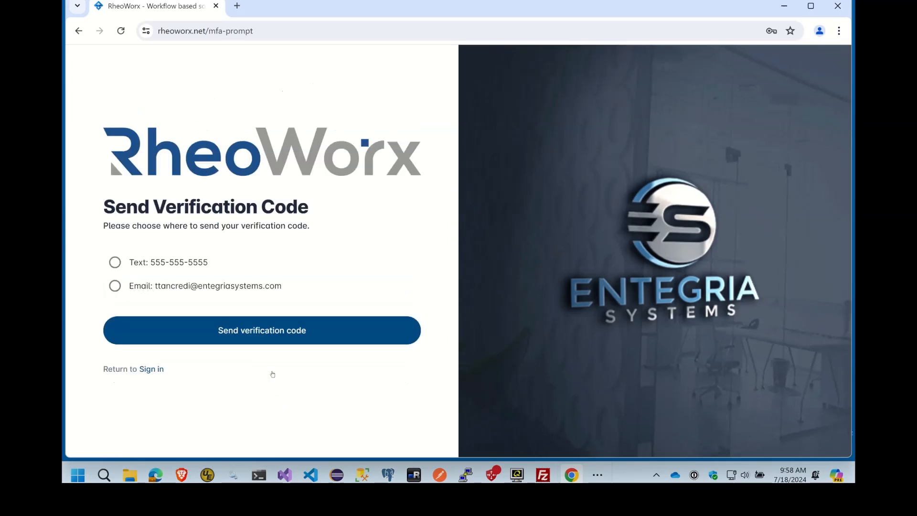
{"action": "left_click", "coordinate": [212, 286]}
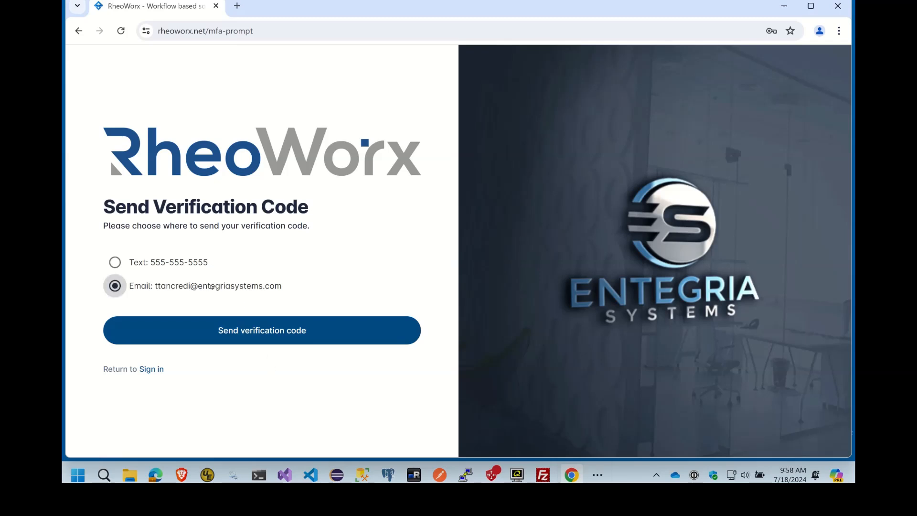
{"action": "left_click", "coordinate": [265, 337]}
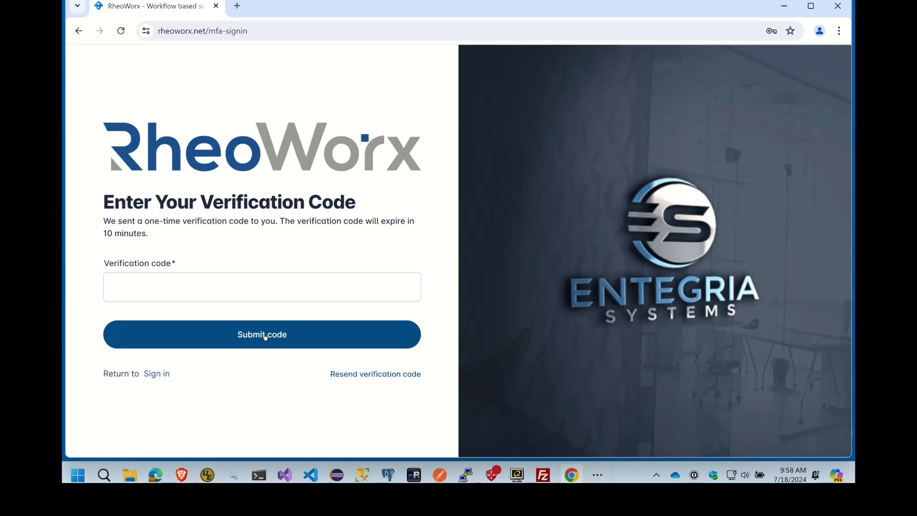
{"action": "left_click", "coordinate": [261, 284]}
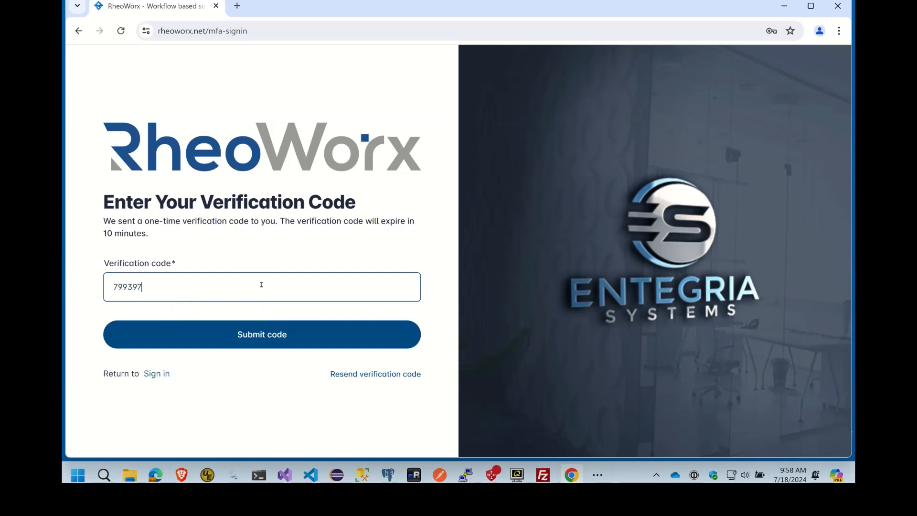
{"action": "left_click", "coordinate": [264, 341]}
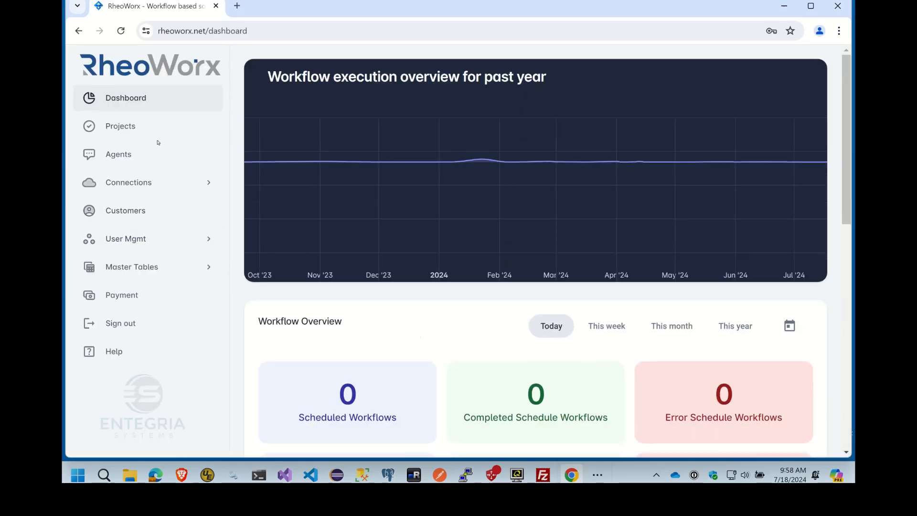
Step: Create project MyFirstProject described 'This is my first project.' and return to the Projects list
{"action": "left_click", "coordinate": [118, 130]}
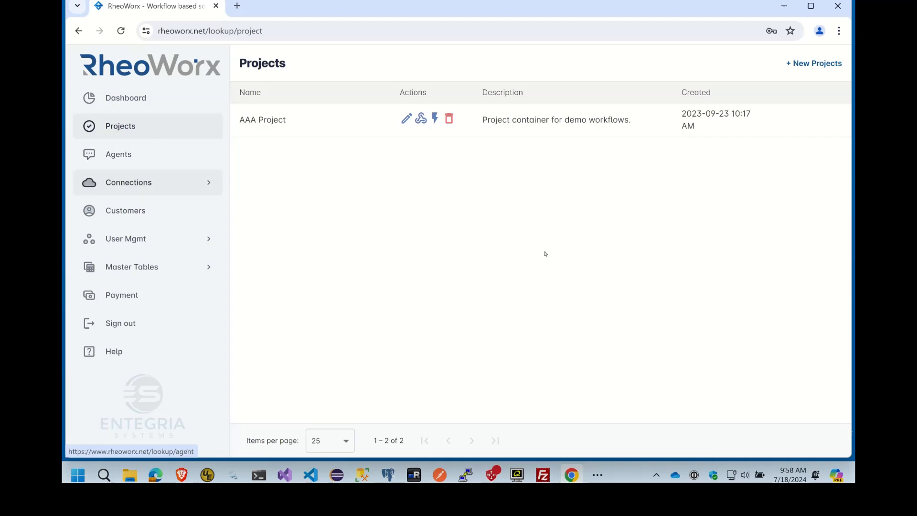
{"action": "left_click", "coordinate": [825, 63]}
{"action": "left_click", "coordinate": [738, 127]}
{"action": "type", "text": "My"}
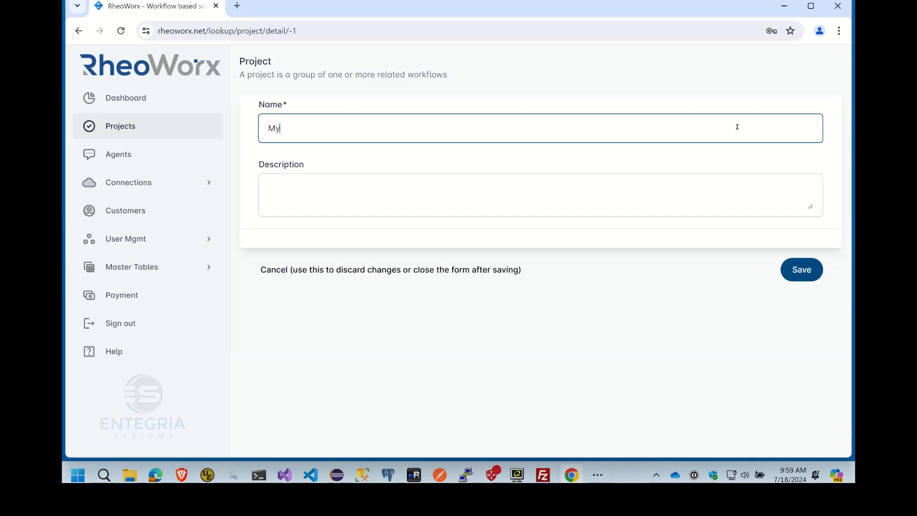
{"action": "type", "text": "FirstProject"}
{"action": "key", "text": "Tab"}
{"action": "type", "text": "This is my first project."}
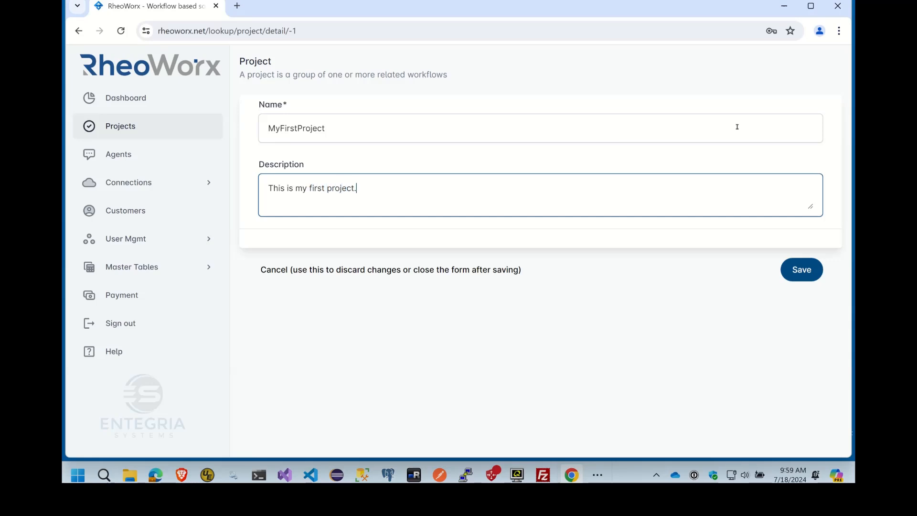
{"action": "left_click", "coordinate": [801, 266]}
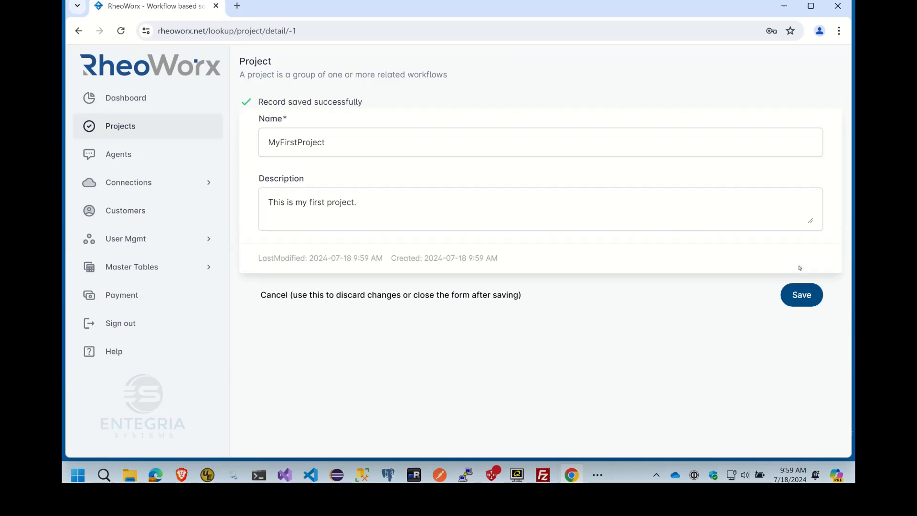
{"action": "left_click", "coordinate": [356, 302]}
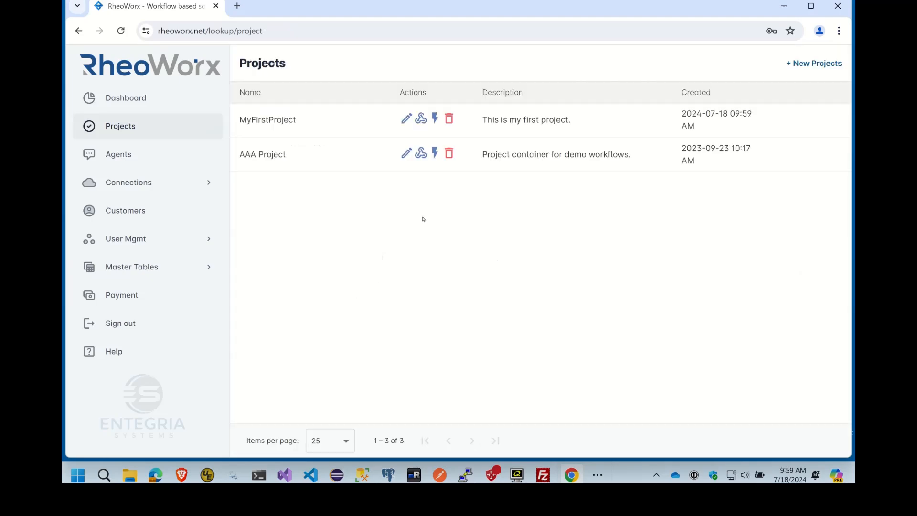
Step: Start a new MyFirstProject workflow named MyFirstWorkflow, moving END toward the canvas centre
{"action": "left_click", "coordinate": [422, 120]}
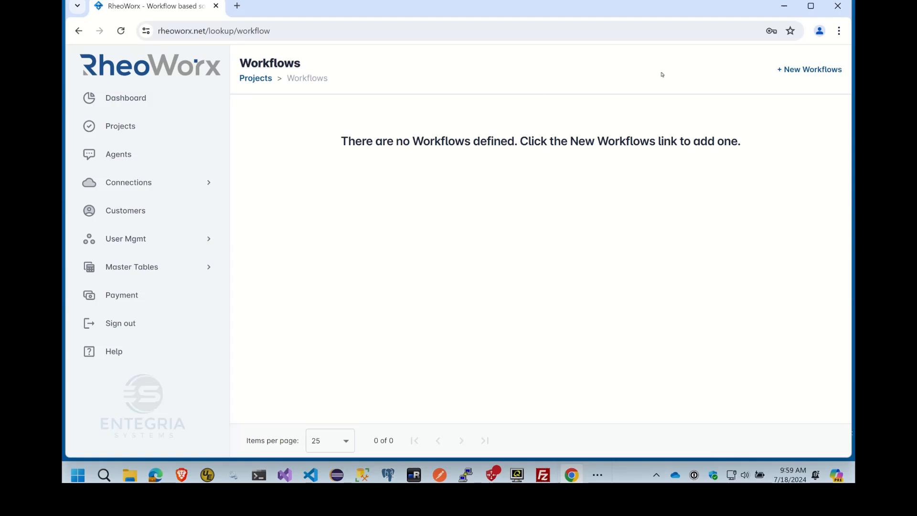
{"action": "left_click", "coordinate": [792, 74]}
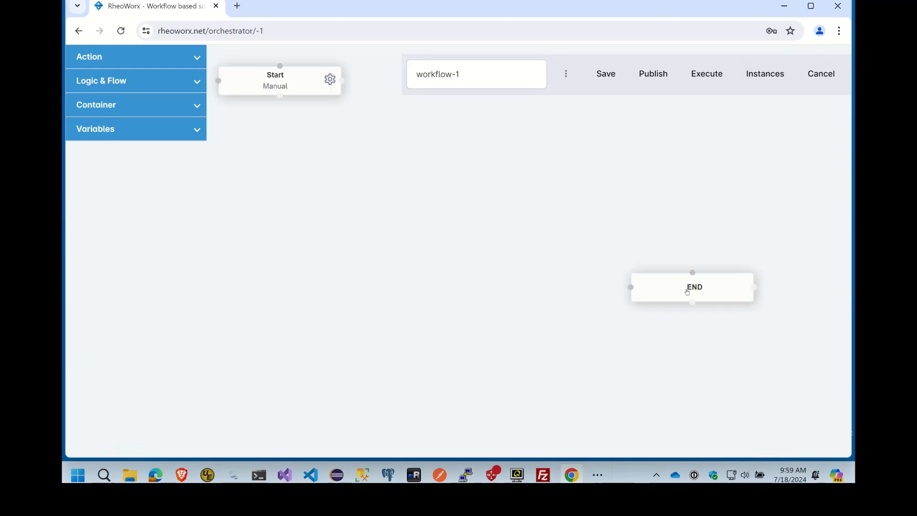
{"action": "left_click_drag", "start_coordinate": [675, 291], "coordinate": [515, 319]}
{"action": "left_click_drag", "start_coordinate": [477, 79], "coordinate": [405, 68]}
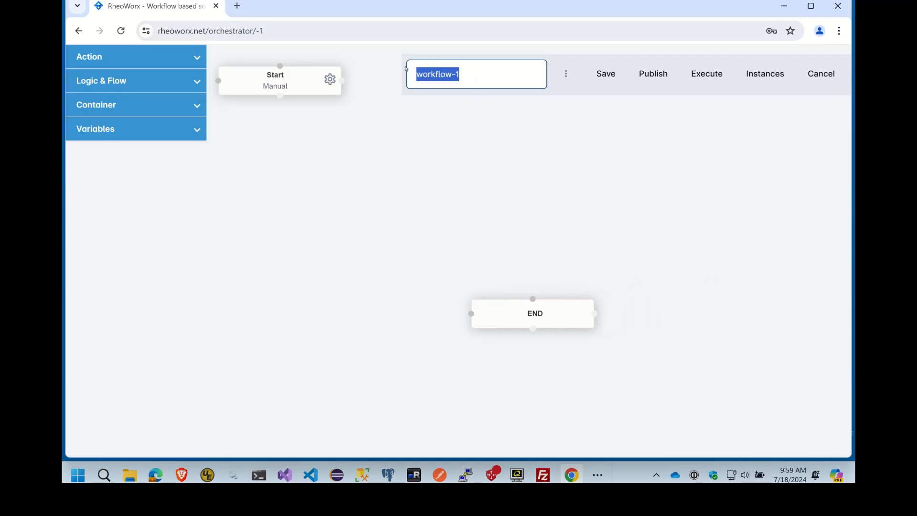
{"action": "type", "text": "MyFirs"}
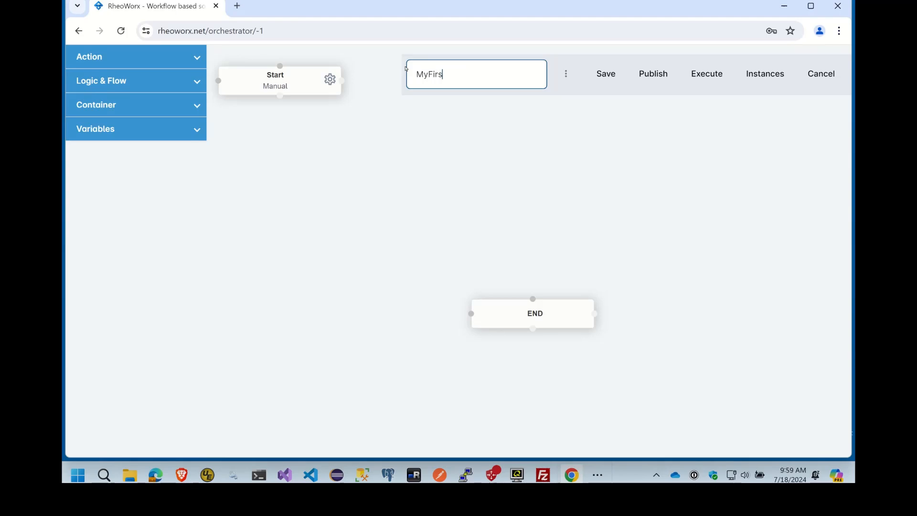
{"action": "type", "text": "tWorkflow"}
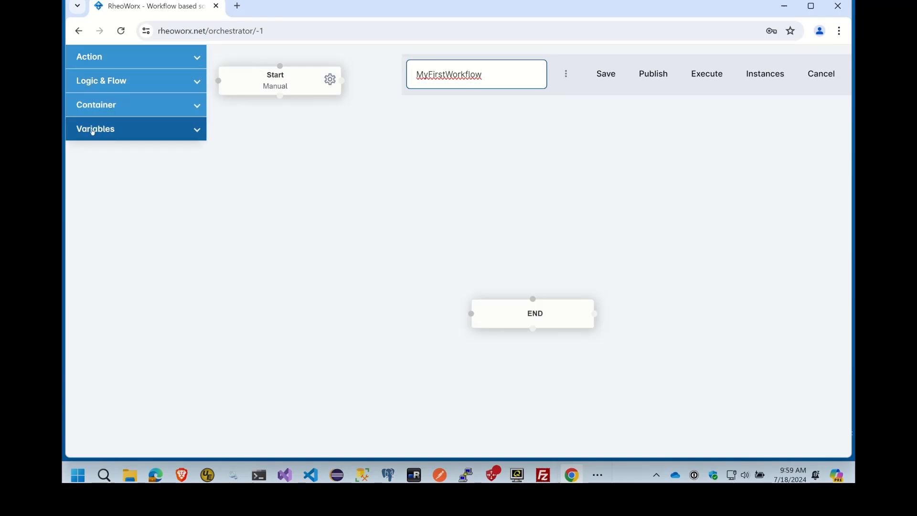
Step: Place two Agent containers side by side on the workflow canvas
{"action": "left_click", "coordinate": [99, 110]}
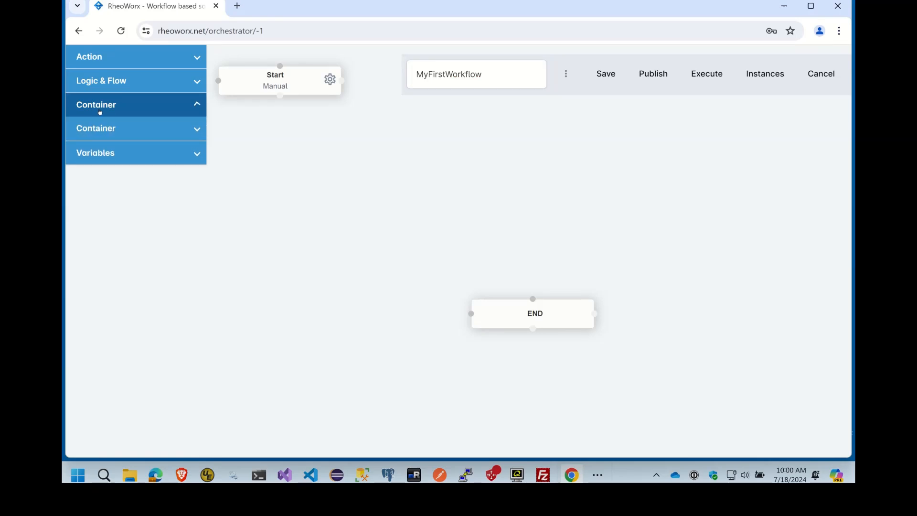
{"action": "left_click", "coordinate": [98, 128]}
{"action": "left_click_drag", "start_coordinate": [95, 157], "coordinate": [275, 143]}
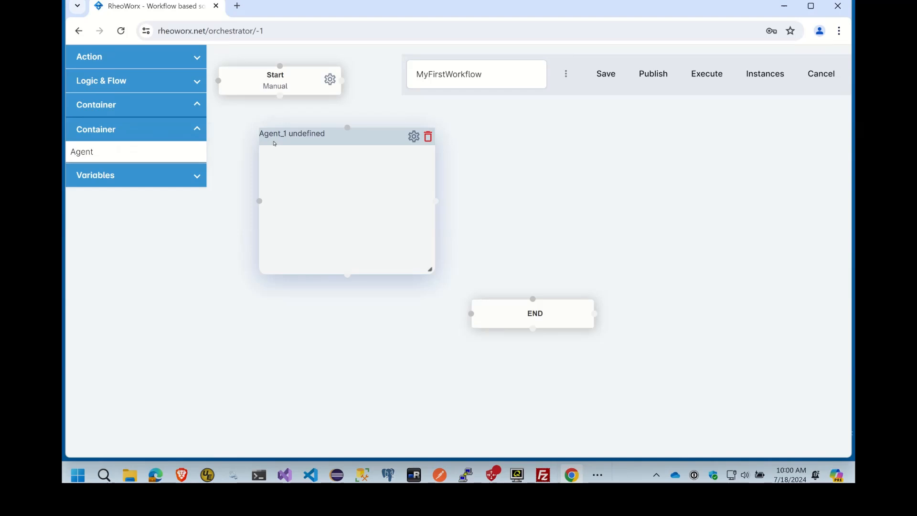
{"action": "left_click_drag", "start_coordinate": [130, 150], "coordinate": [511, 133]}
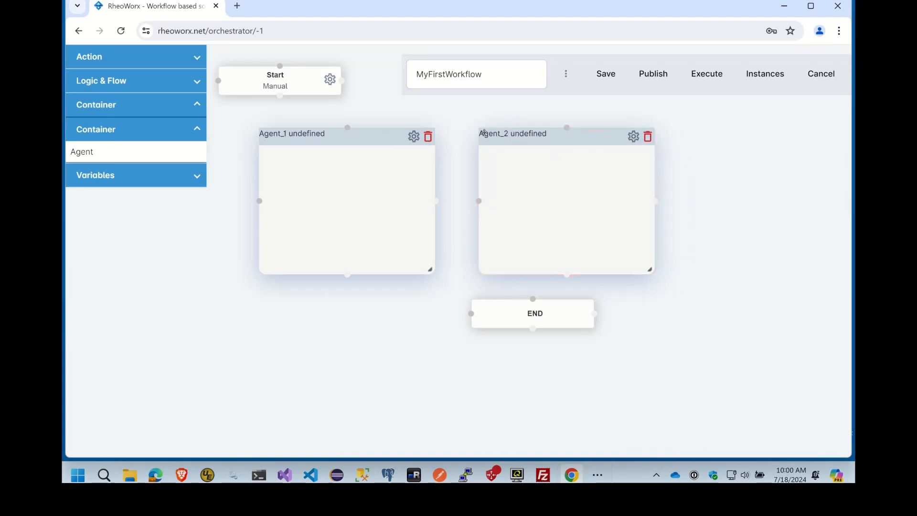
Step: Assign TT-Win11ES-VM to Agent_1 and TT-Ubuntu22ES-VM to Agent_2
{"action": "left_click", "coordinate": [413, 137]}
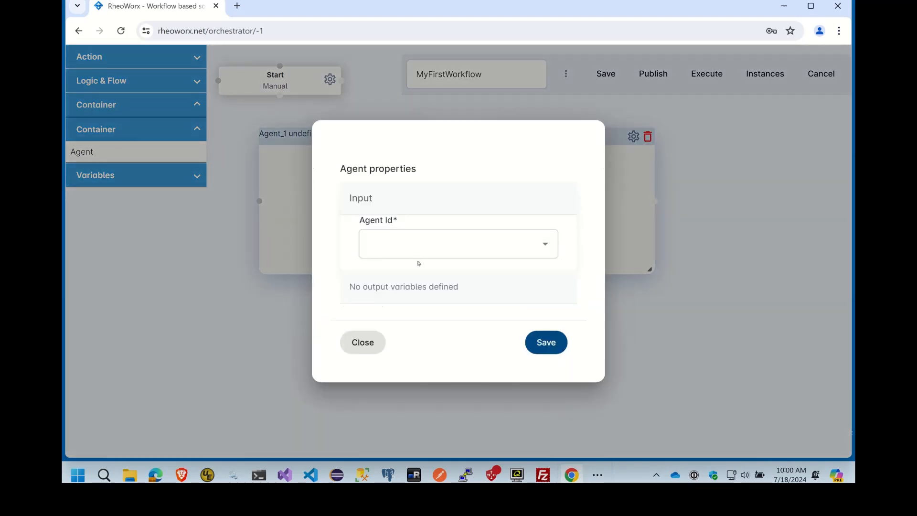
{"action": "left_click", "coordinate": [424, 251]}
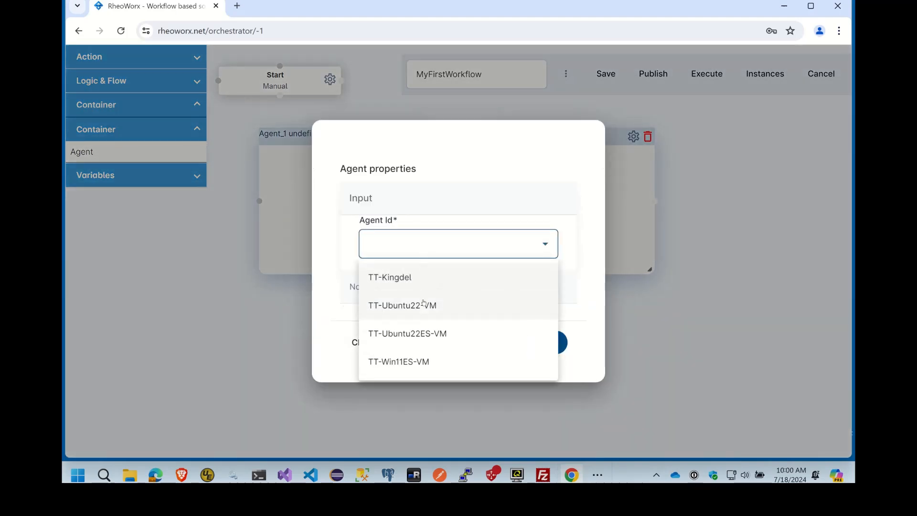
{"action": "left_click", "coordinate": [416, 361]}
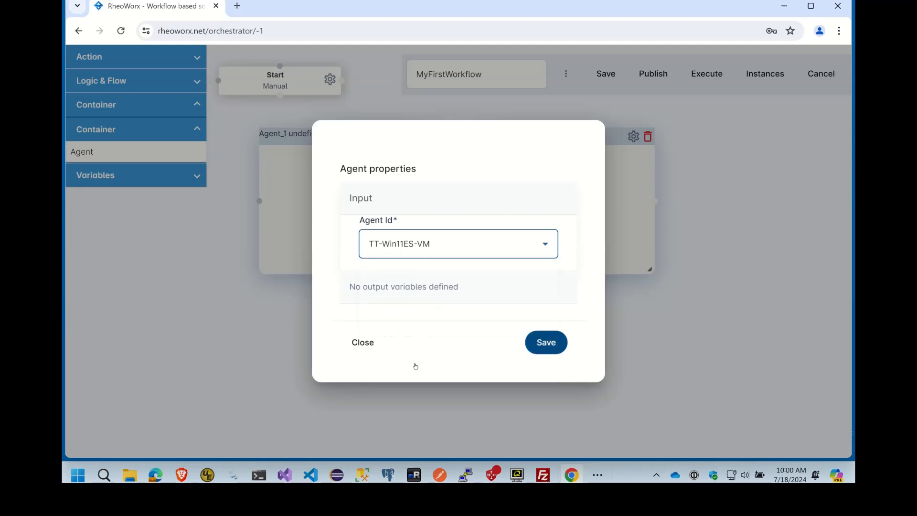
{"action": "left_click", "coordinate": [547, 342]}
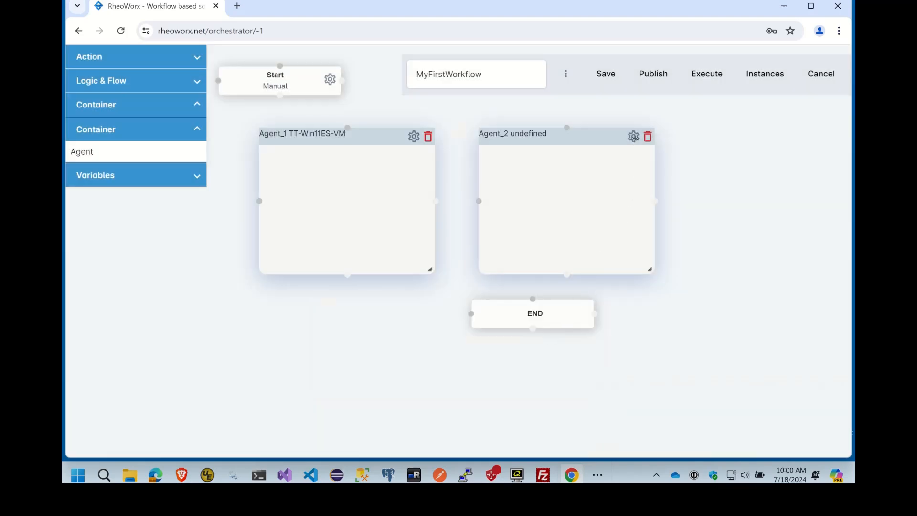
{"action": "left_click", "coordinate": [634, 136]}
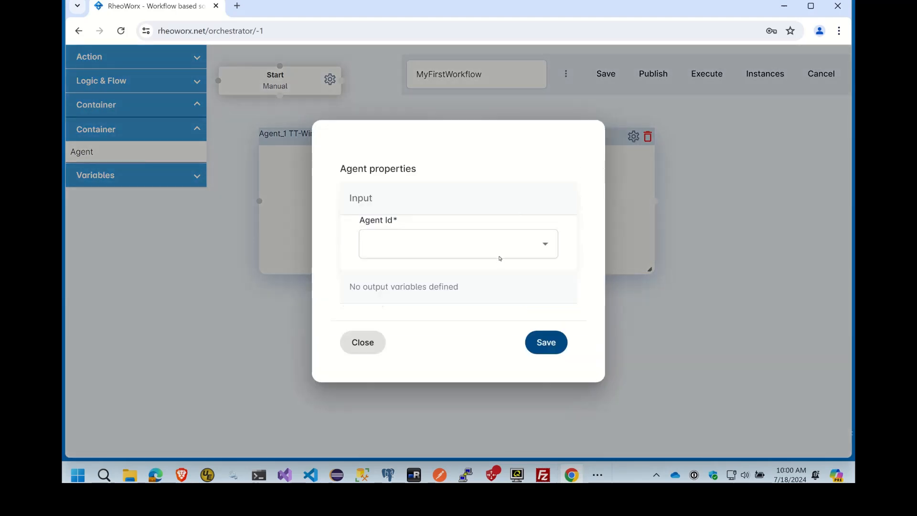
{"action": "left_click", "coordinate": [505, 248]}
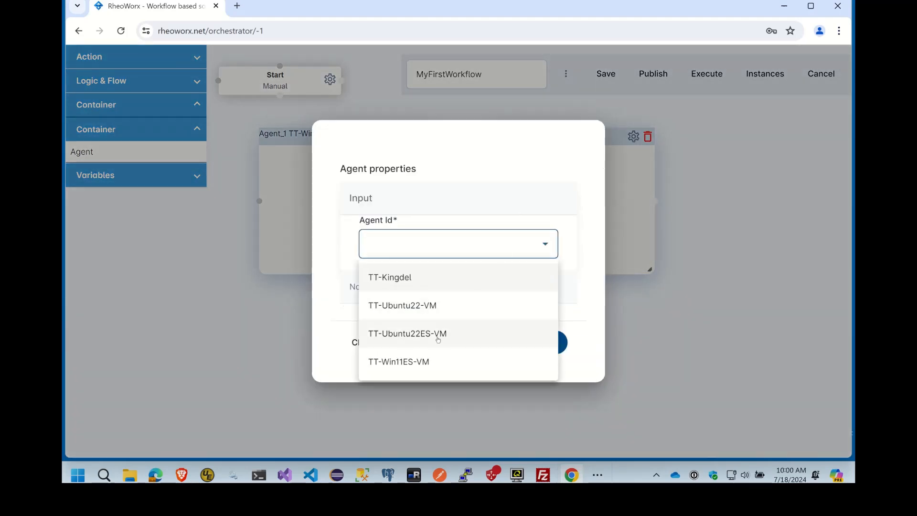
{"action": "left_click", "coordinate": [438, 334]}
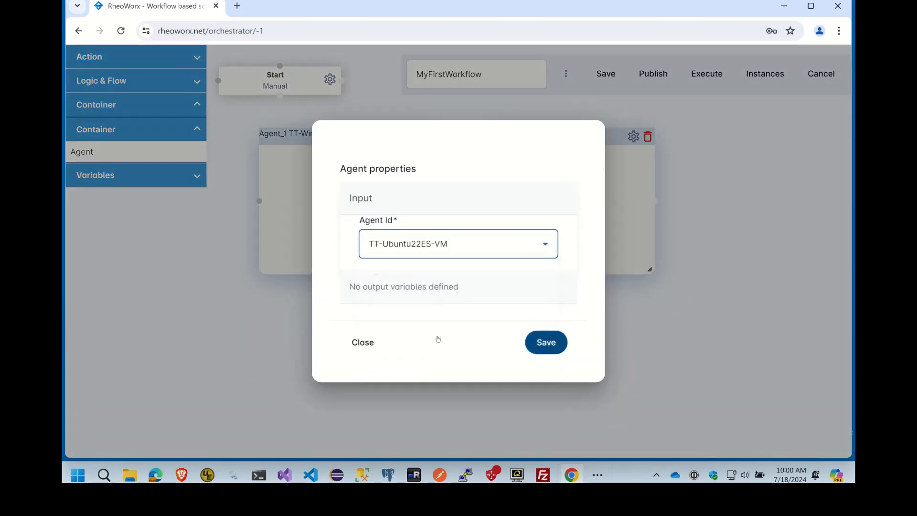
{"action": "left_click", "coordinate": [559, 342]}
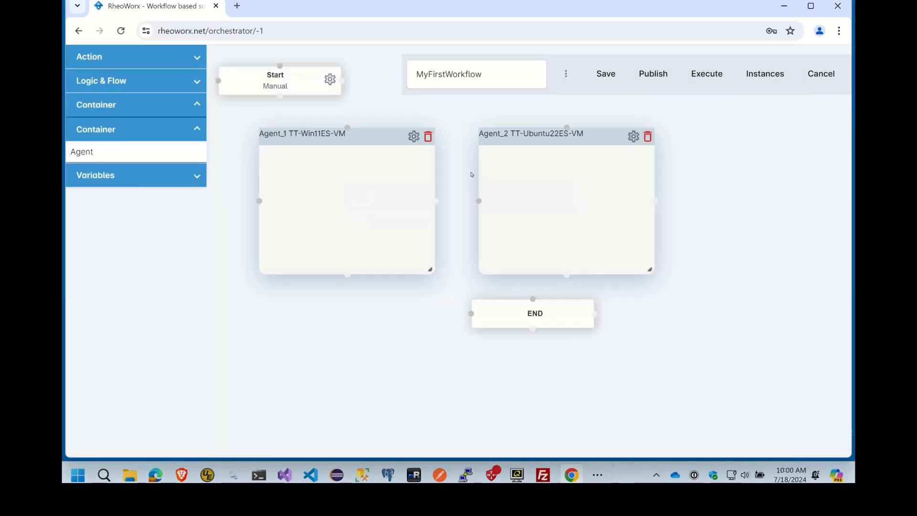
Step: Connect Start to Agent_1, Agent_1 to Agent_2, and Agent_2 to END
{"action": "left_click_drag", "start_coordinate": [280, 96], "coordinate": [347, 127]}
{"action": "left_click_drag", "start_coordinate": [434, 201], "coordinate": [479, 202]}
{"action": "mouse_move", "coordinate": [567, 274]}
{"action": "left_mouse_down"}
{"action": "mouse_move", "coordinate": [529, 290]}
{"action": "mouse_move", "coordinate": [535, 300]}
{"action": "left_mouse_up"}
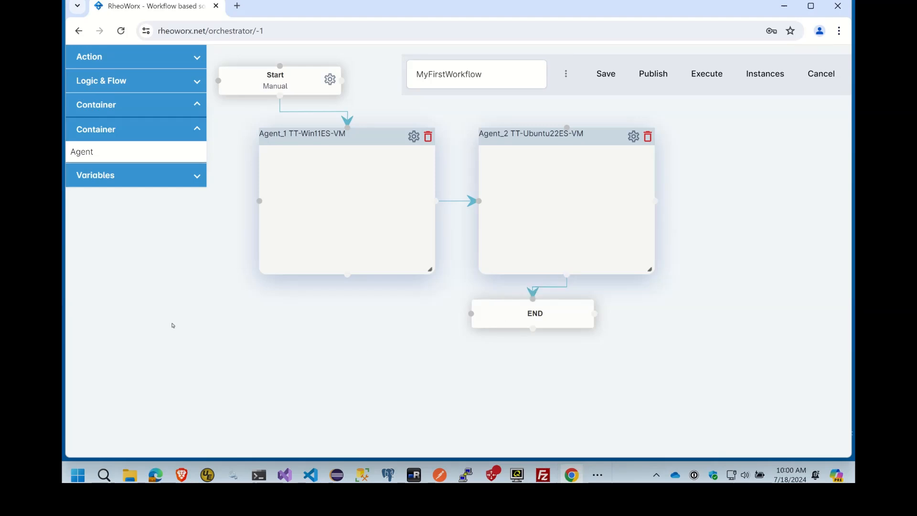
{"action": "left_click", "coordinate": [82, 56]}
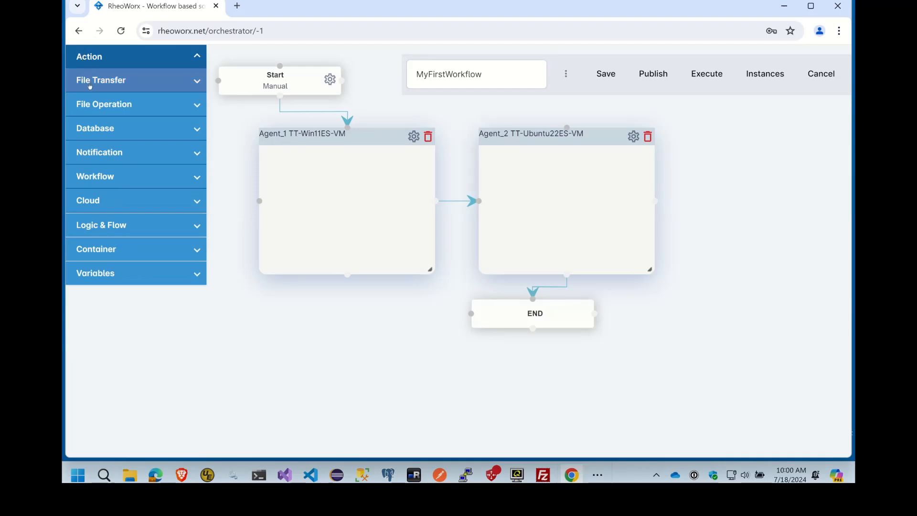
Step: Add a File Watcher to Agent_1 named GetAllFiles, described 'Get all files in folder'
{"action": "left_click", "coordinate": [94, 102]}
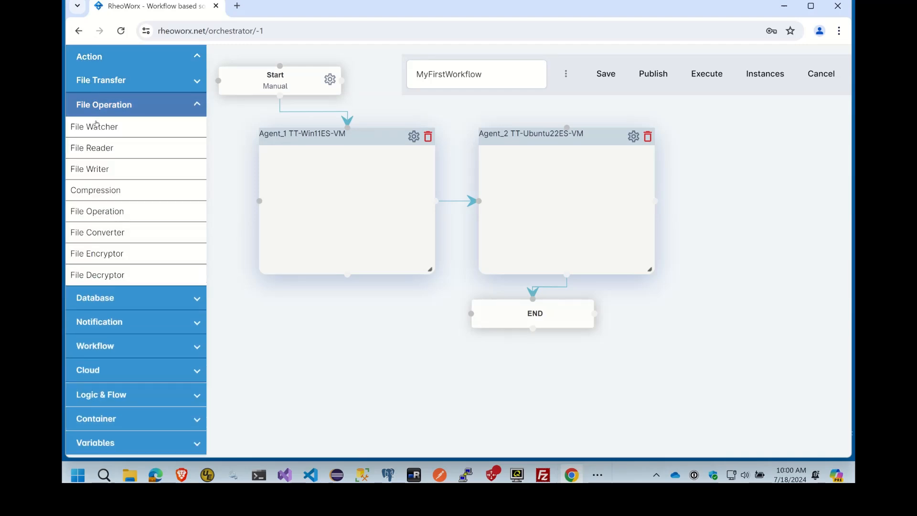
{"action": "left_click_drag", "start_coordinate": [97, 128], "coordinate": [306, 163]}
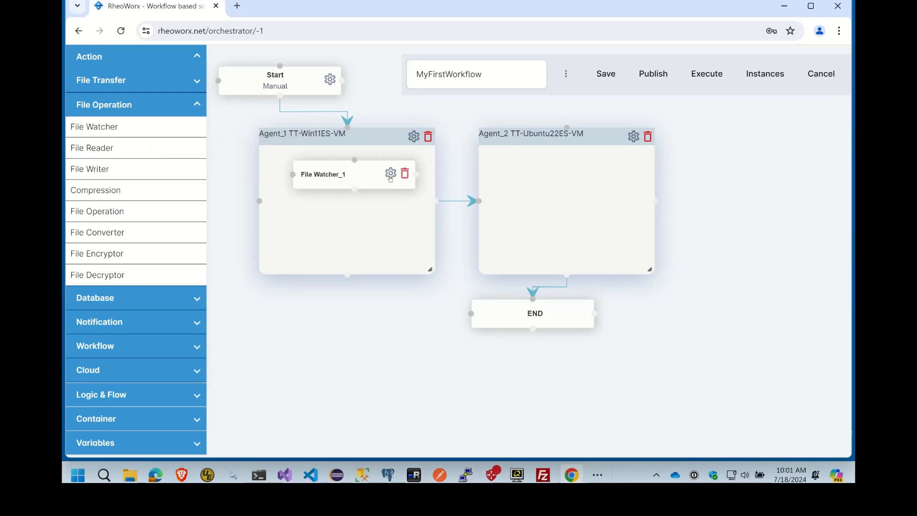
{"action": "left_click", "coordinate": [390, 173]}
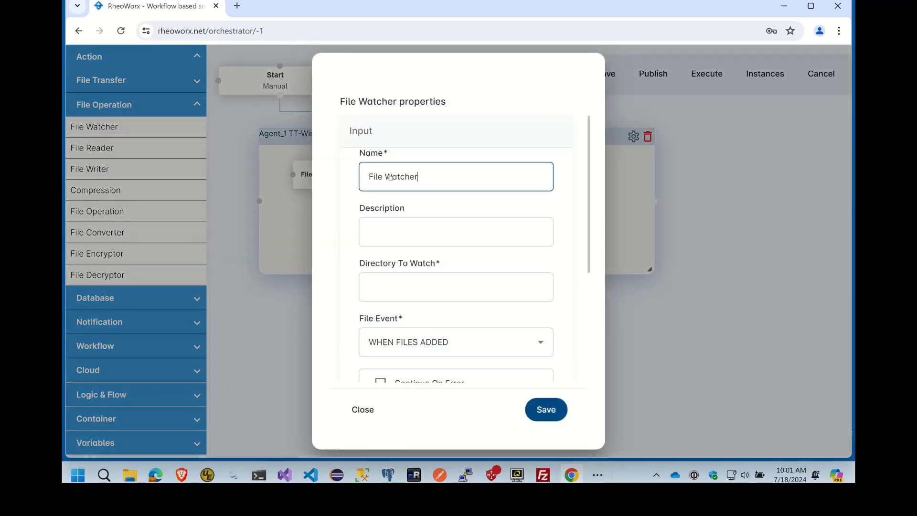
{"action": "left_click_drag", "start_coordinate": [418, 178], "coordinate": [357, 171]}
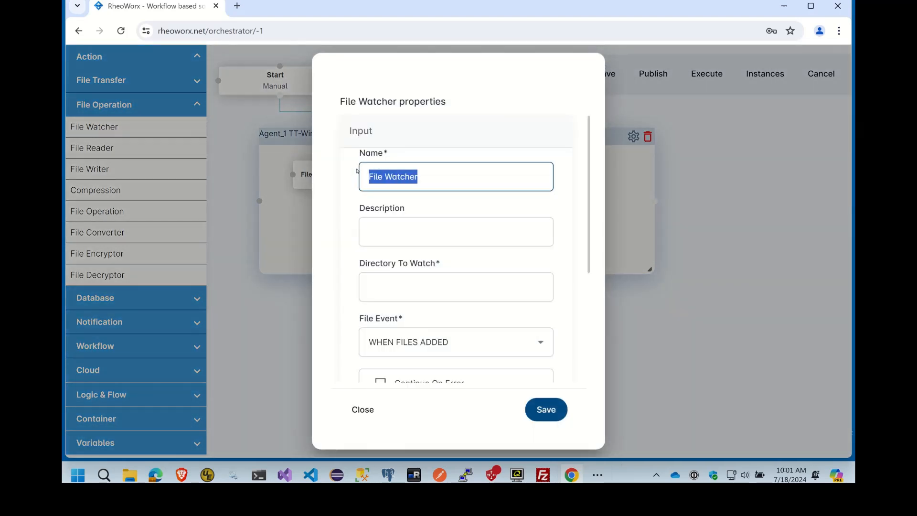
{"action": "type", "text": "GetAll"}
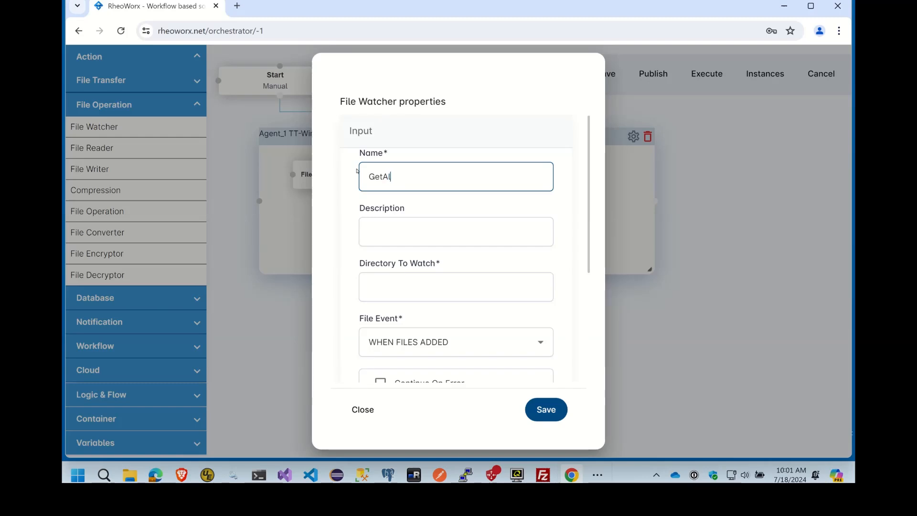
{"action": "type", "text": "Files"}
{"action": "left_click", "coordinate": [432, 230]}
{"action": "type", "text": "Get all files in folder"}
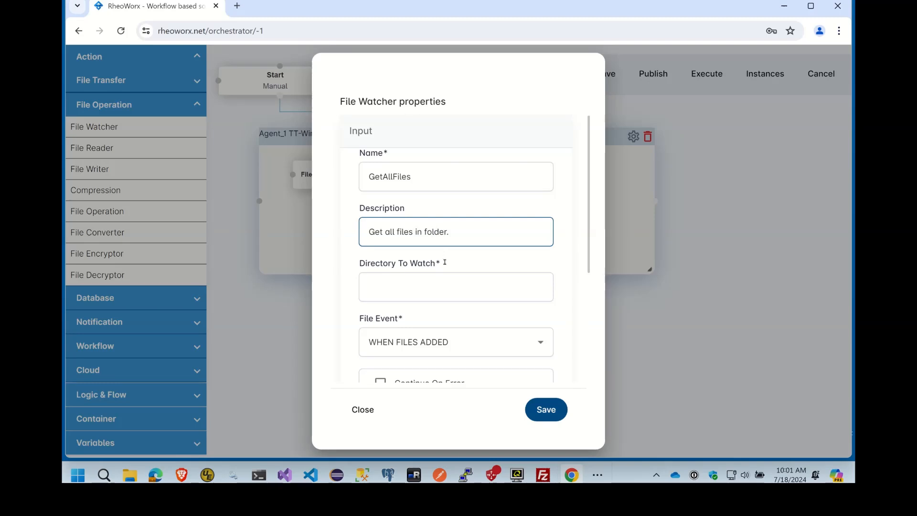
Step: Set the watcher to C:\TestInput\Demo watching ALL FILES, and save the step
{"action": "left_click", "coordinate": [449, 282]}
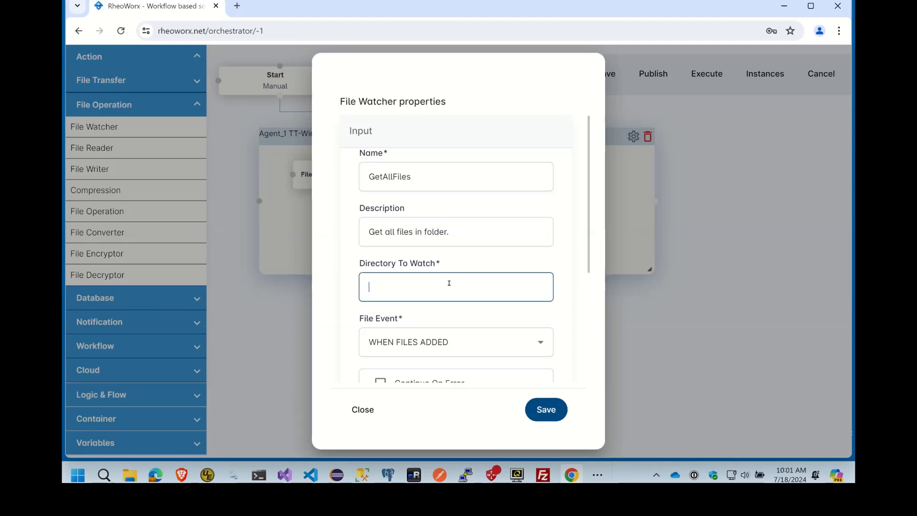
{"action": "type", "text": "C:\\TestInput\\Demo"}
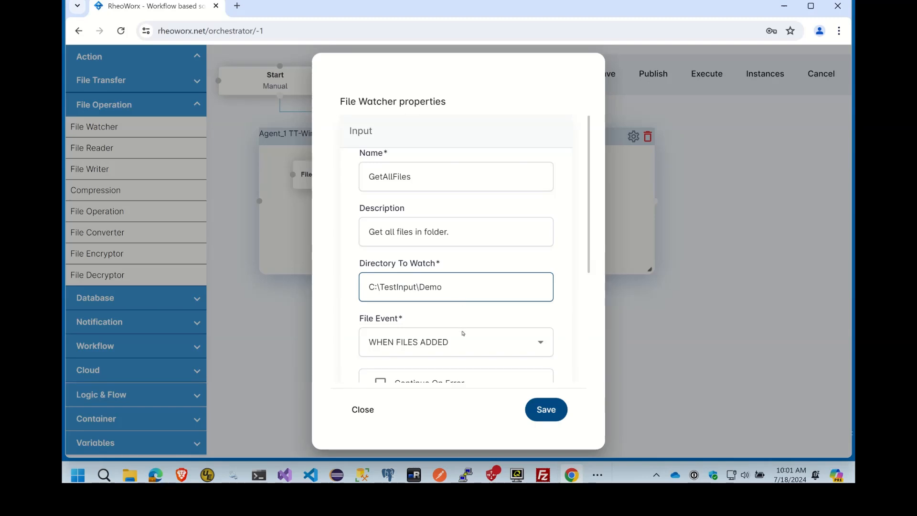
{"action": "left_click", "coordinate": [462, 340]}
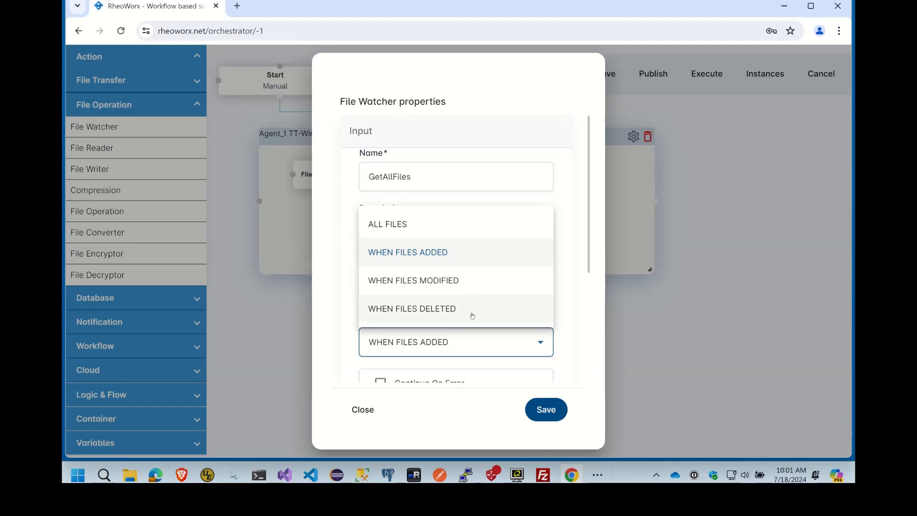
{"action": "left_click", "coordinate": [391, 223]}
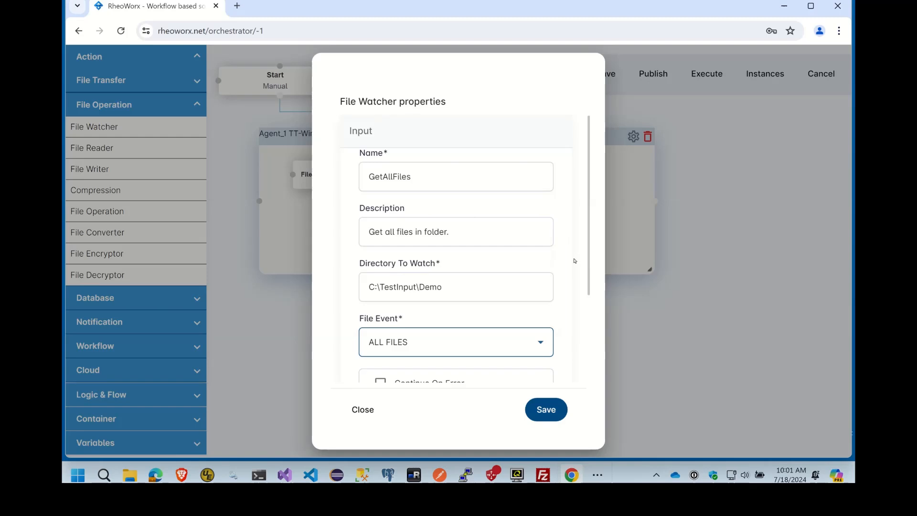
{"action": "scroll", "coordinate": [575, 269], "scroll_direction": "down", "scroll_amount": 1}
{"action": "scroll", "coordinate": [575, 269], "scroll_direction": "down", "scroll_amount": 2}
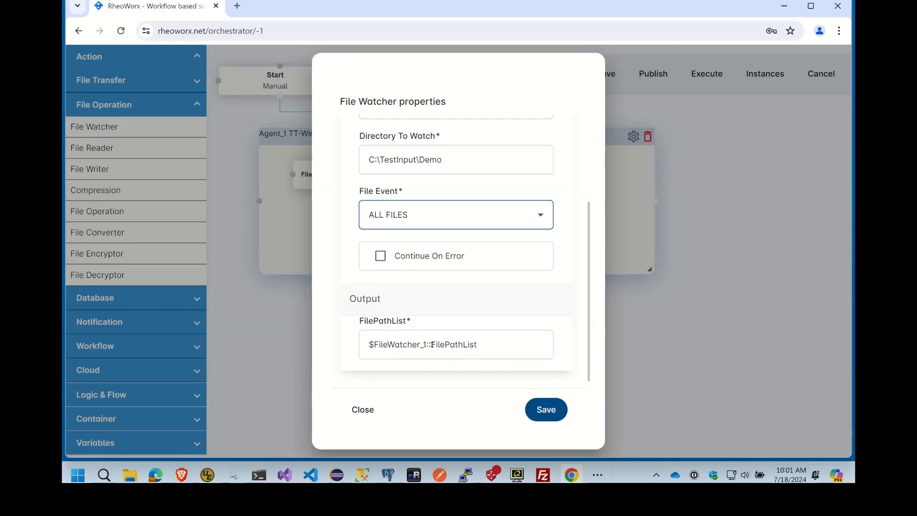
{"action": "left_click_drag", "start_coordinate": [432, 343], "coordinate": [483, 343]}
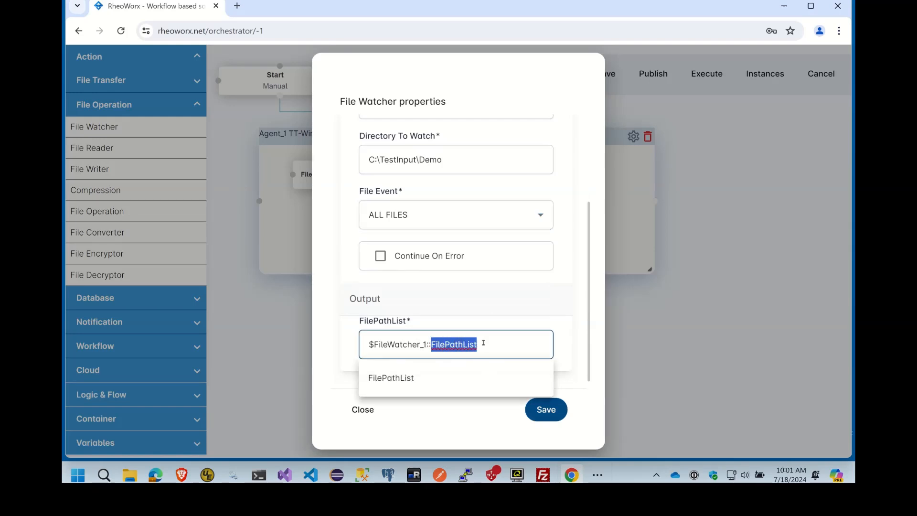
{"action": "left_click", "coordinate": [569, 332]}
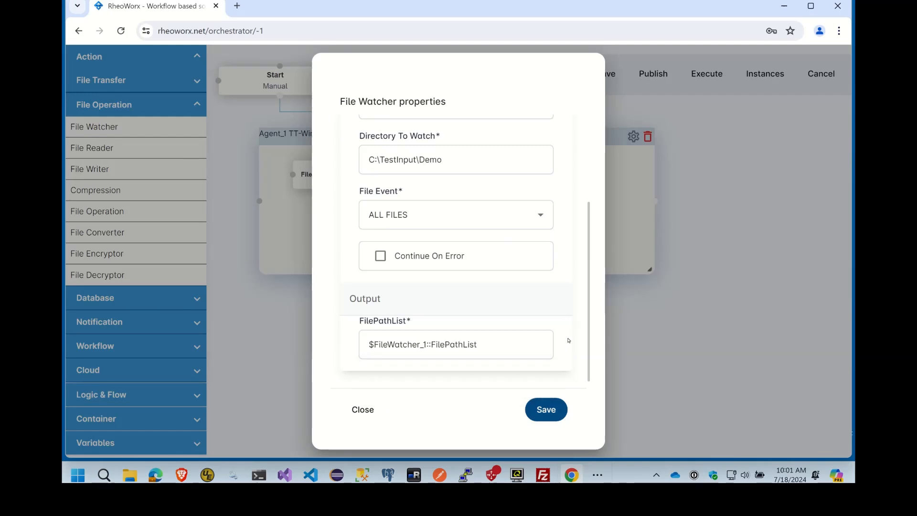
{"action": "left_click", "coordinate": [550, 414]}
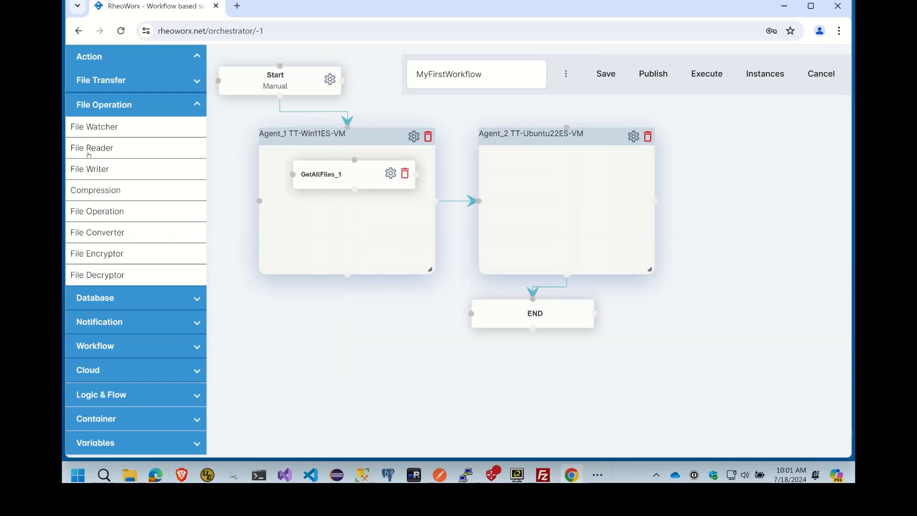
Step: Add a RheoWorxMQ step after GetAllFiles_1 named SendFiles, described 'Send files to Linux server.'
{"action": "left_click", "coordinate": [87, 81]}
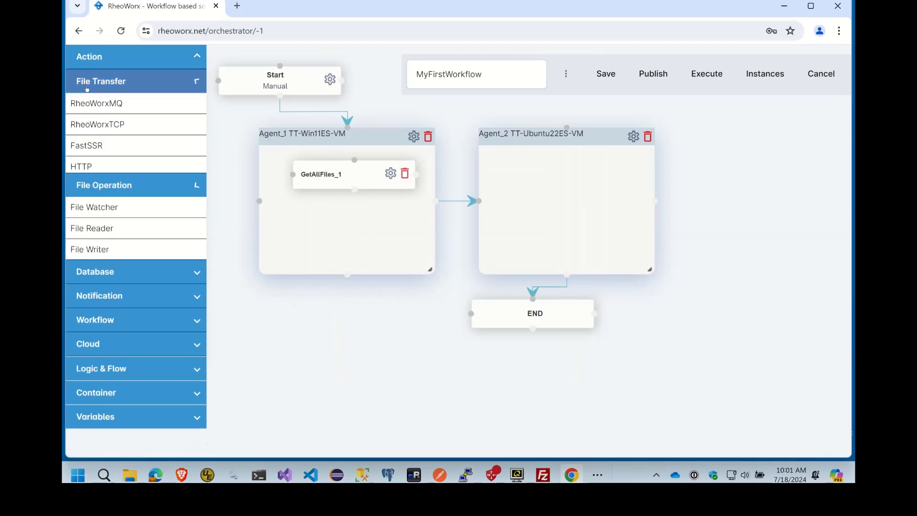
{"action": "left_click_drag", "start_coordinate": [91, 106], "coordinate": [308, 237]}
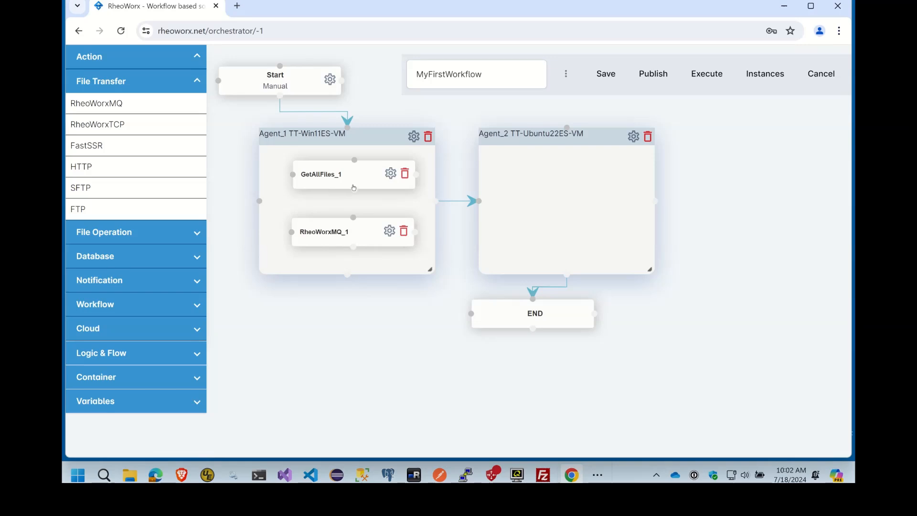
{"action": "left_click_drag", "start_coordinate": [355, 190], "coordinate": [353, 218]}
{"action": "left_click", "coordinate": [390, 232]}
{"action": "left_click_drag", "start_coordinate": [439, 177], "coordinate": [366, 172]}
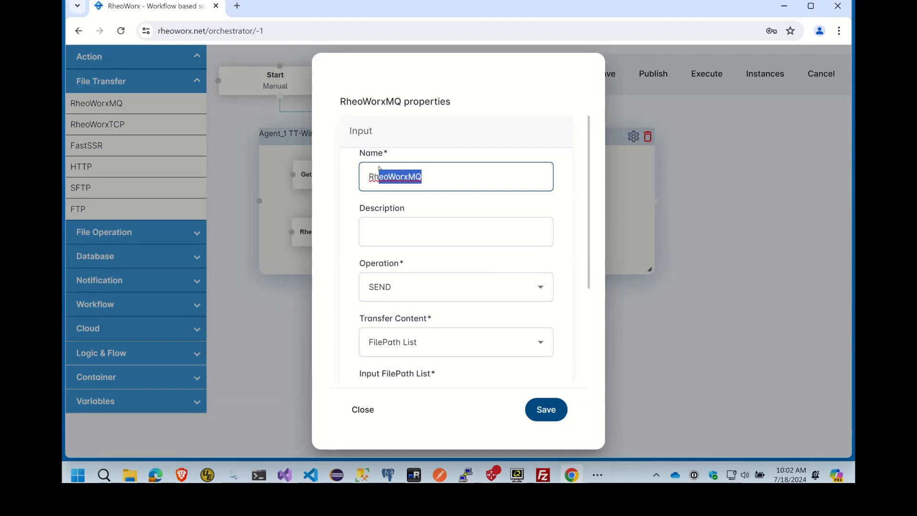
{"action": "type", "text": "SendFiles"}
{"action": "key", "text": "Tab"}
{"action": "type", "text": "Send files "}
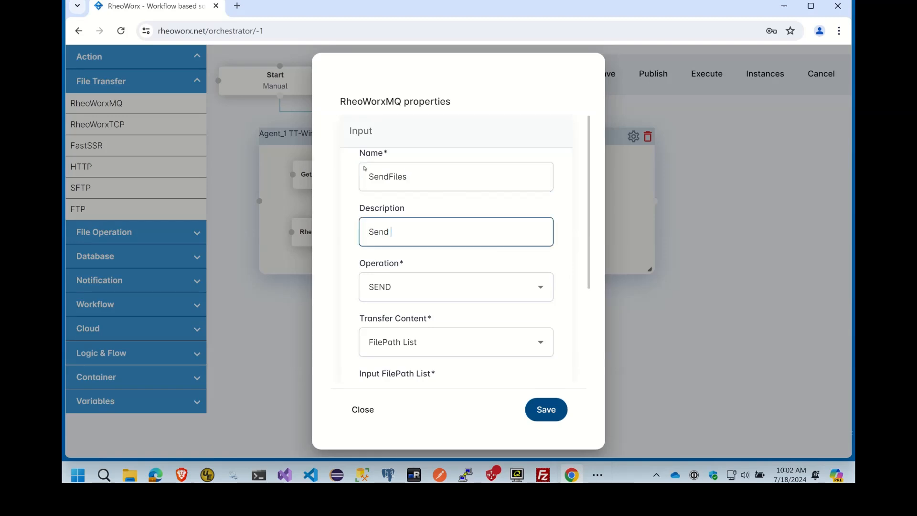
{"action": "type", "text": "to Linux server."}
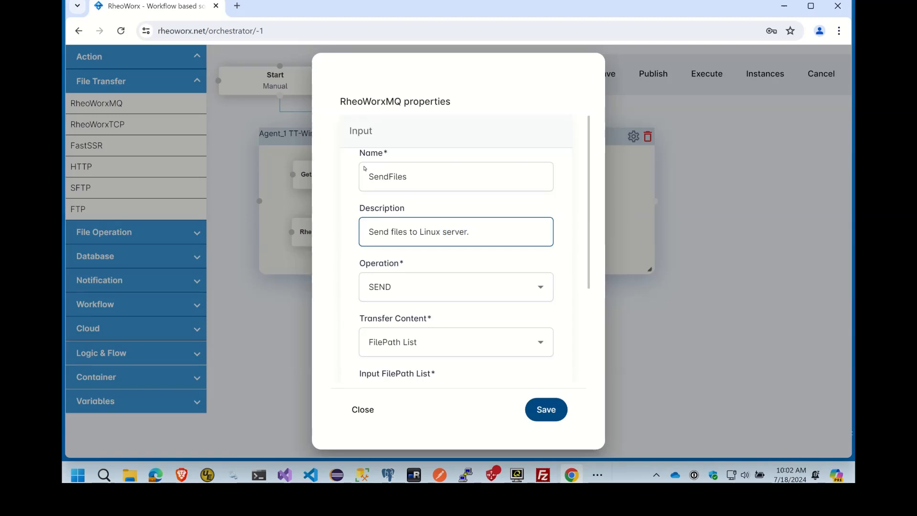
Step: Send a FilePath List from $GetAllFiles_1::FilePathList and save the SendFiles step
{"action": "scroll", "coordinate": [365, 168], "scroll_direction": "down", "scroll_amount": 2}
{"action": "scroll", "coordinate": [365, 168], "scroll_direction": "down", "scroll_amount": 1}
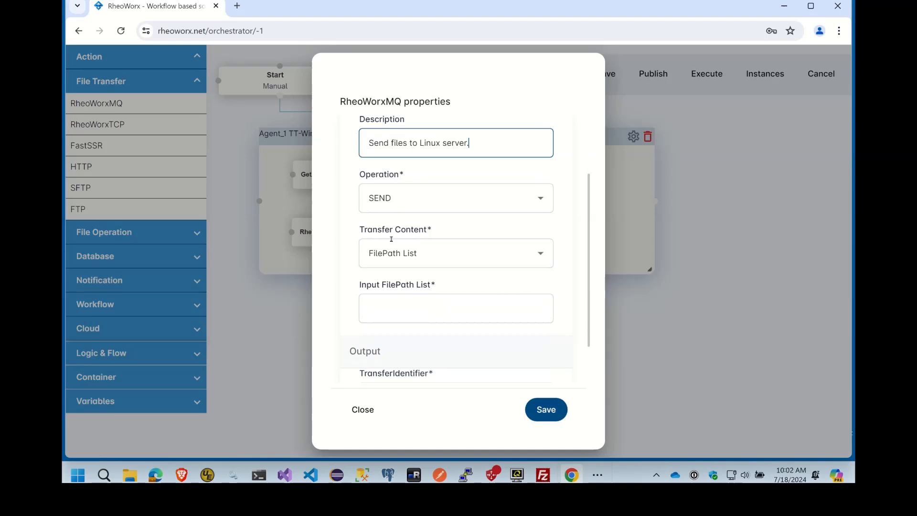
{"action": "left_click", "coordinate": [415, 257]}
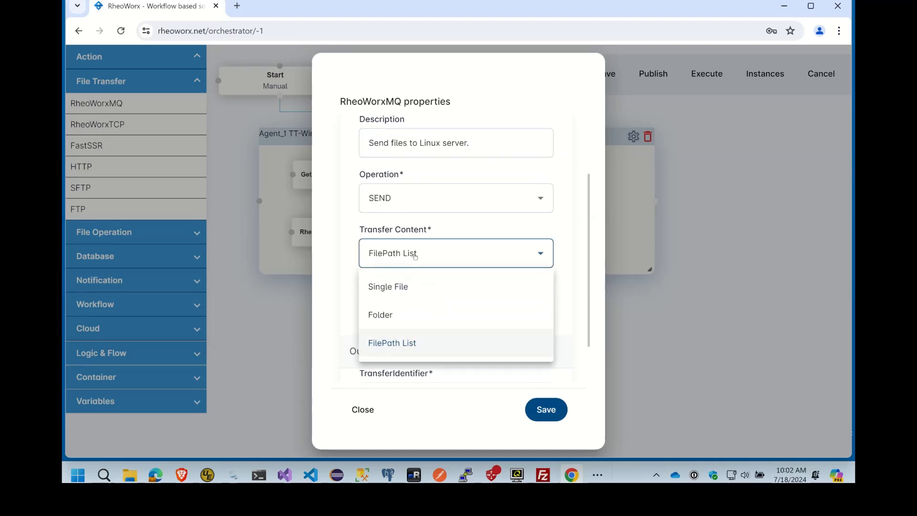
{"action": "left_click", "coordinate": [413, 346]}
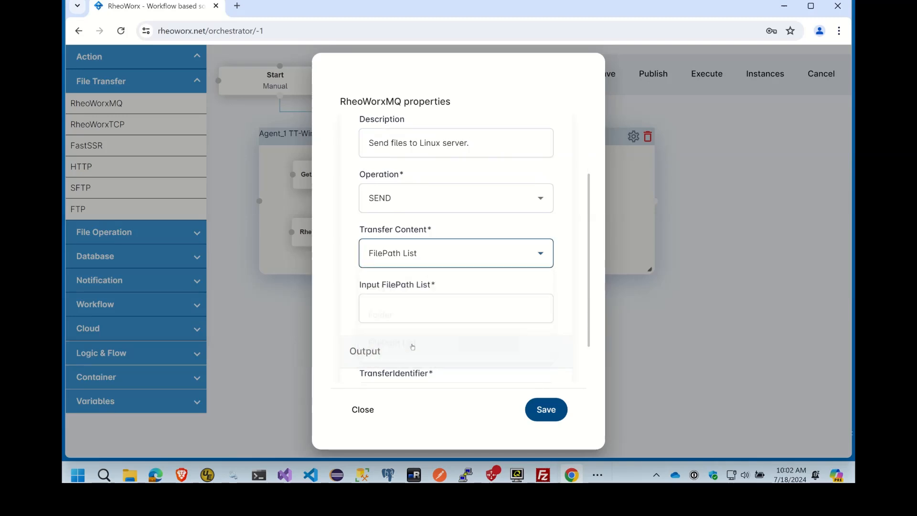
{"action": "left_click", "coordinate": [416, 313]}
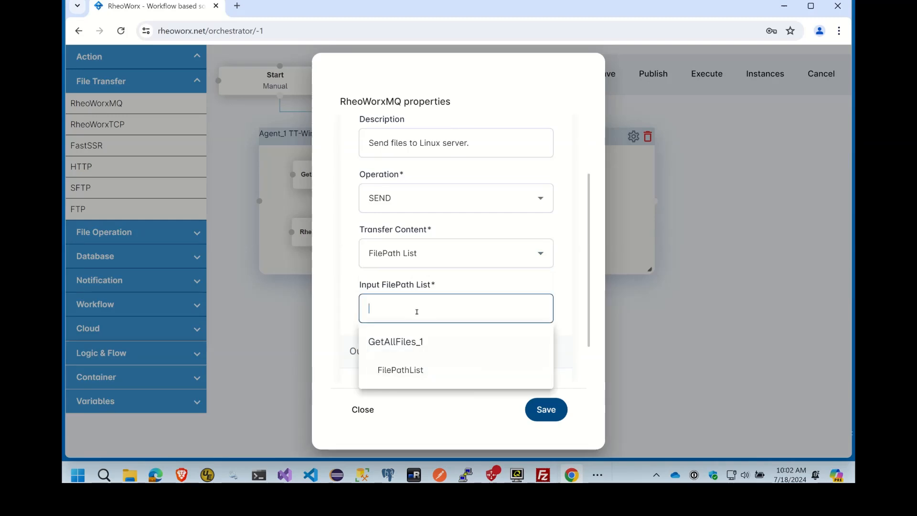
{"action": "left_click", "coordinate": [416, 370]}
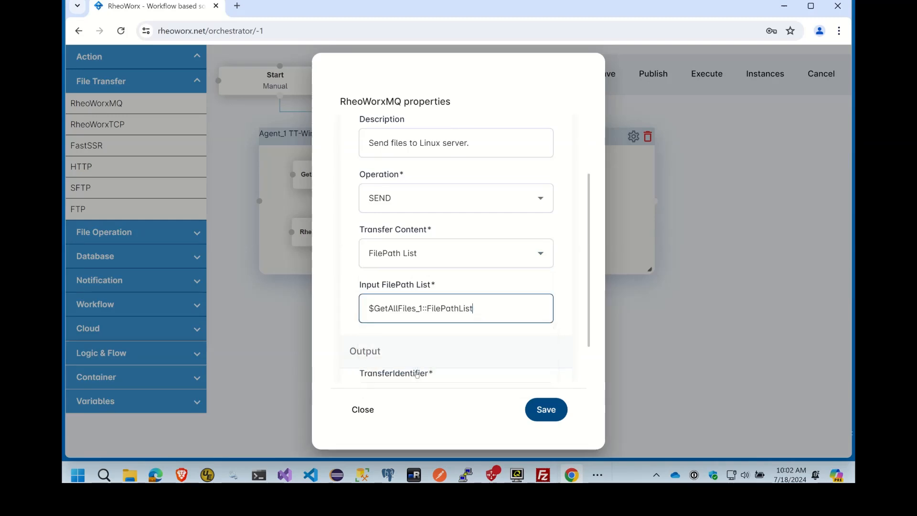
{"action": "scroll", "coordinate": [421, 366], "scroll_direction": "down", "scroll_amount": 2}
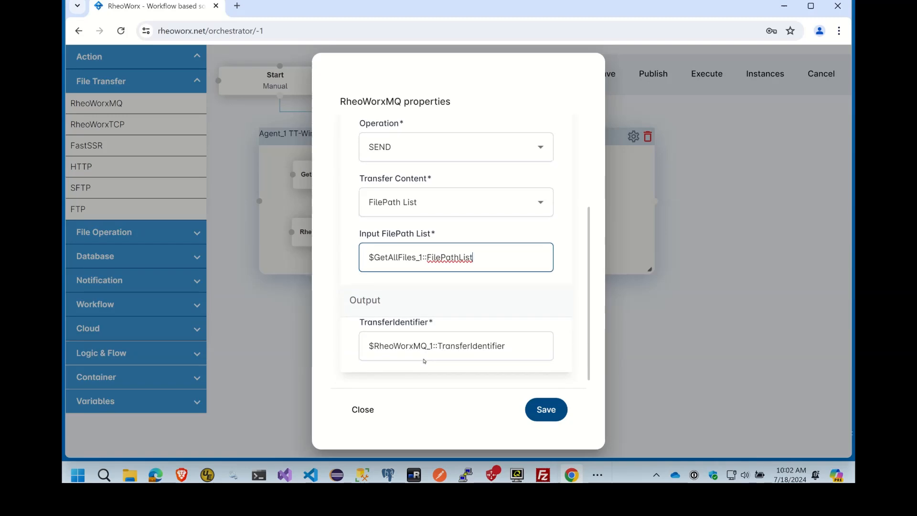
{"action": "left_click", "coordinate": [532, 345]}
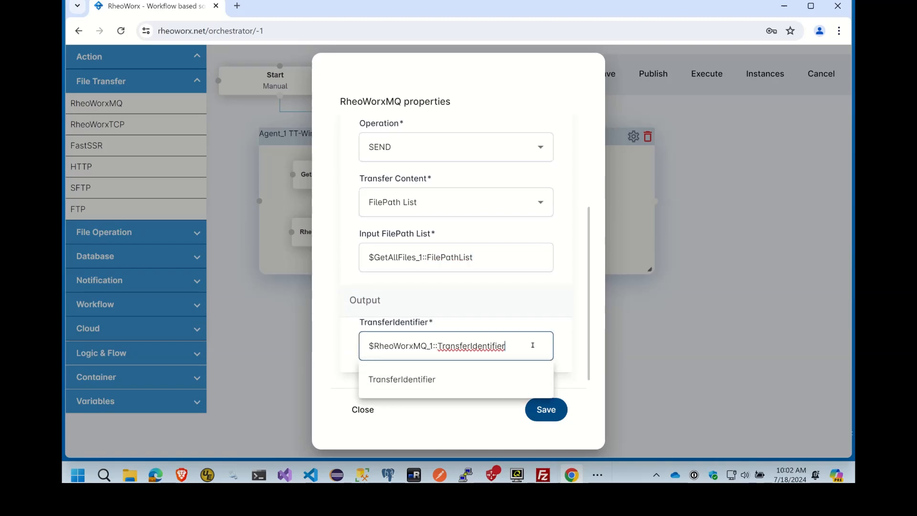
{"action": "left_click", "coordinate": [595, 425]}
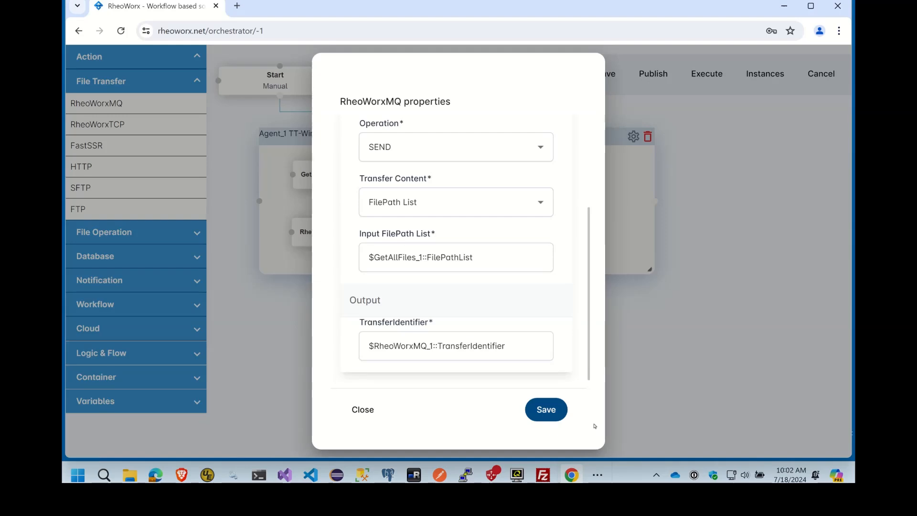
{"action": "left_click", "coordinate": [553, 410]}
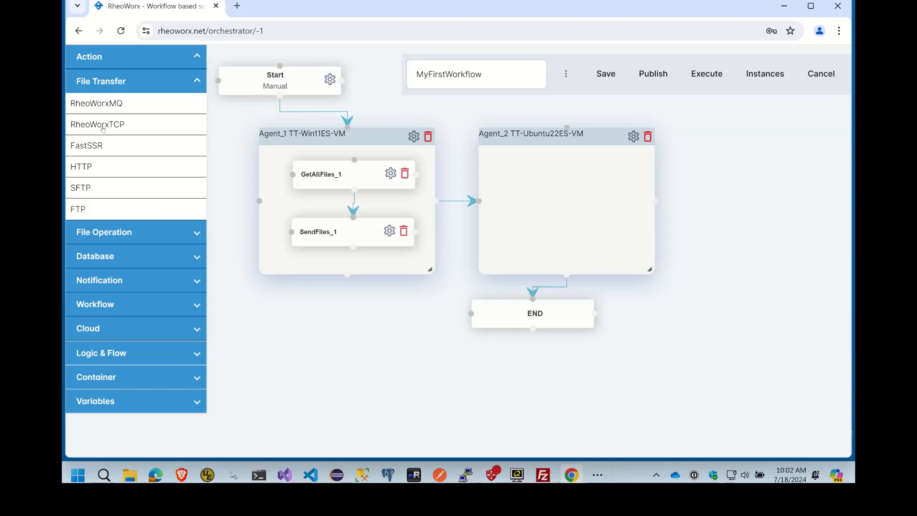
Step: Add a RECEIVE RheoWorxMQ step to Agent_2 named RecvFiles, described 'Receive files from Windows server.'
{"action": "left_click_drag", "start_coordinate": [105, 104], "coordinate": [540, 174]}
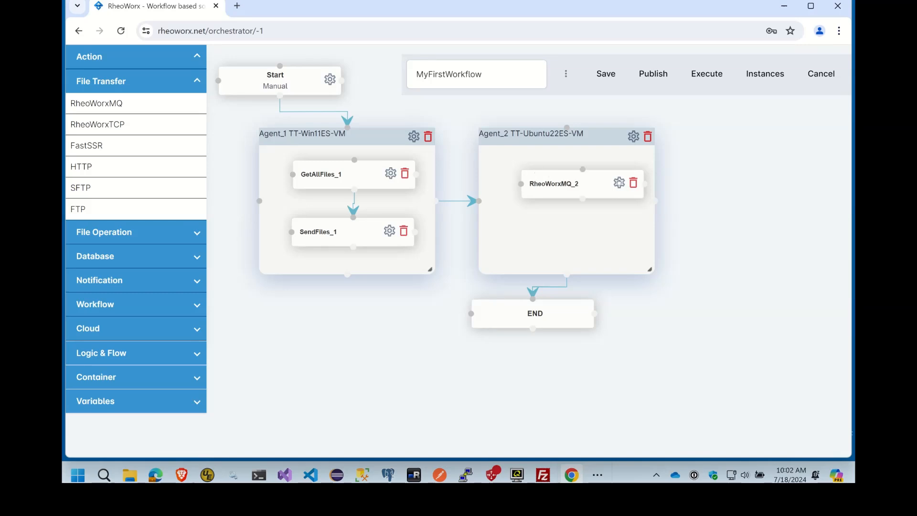
{"action": "left_click", "coordinate": [619, 182]}
{"action": "left_click_drag", "start_coordinate": [427, 176], "coordinate": [335, 162]}
{"action": "type", "text": "RecvFiles"}
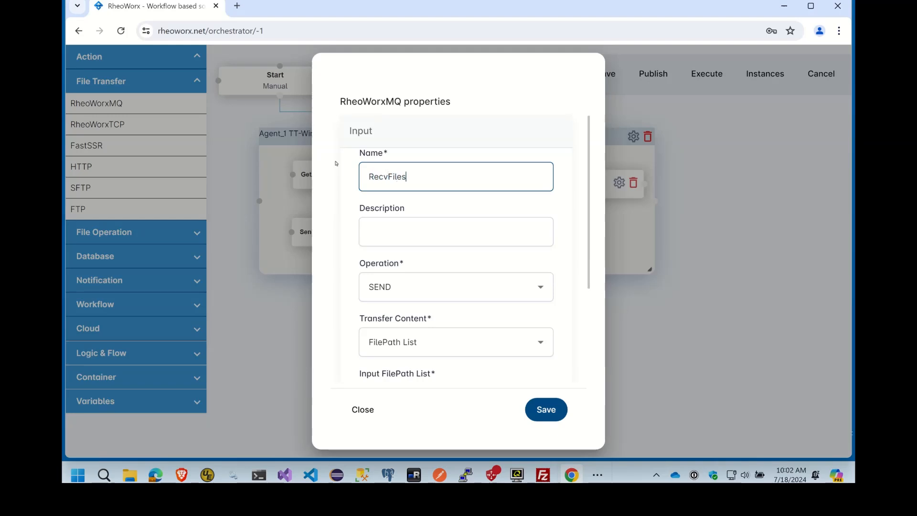
{"action": "key", "text": "Tab"}
{"action": "type", "text": "R"}
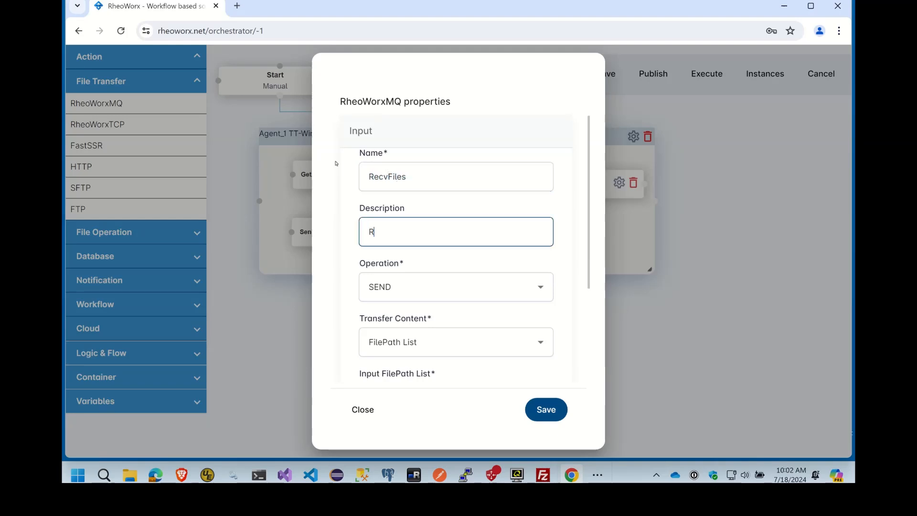
{"action": "type", "text": "eceive files from Wind"}
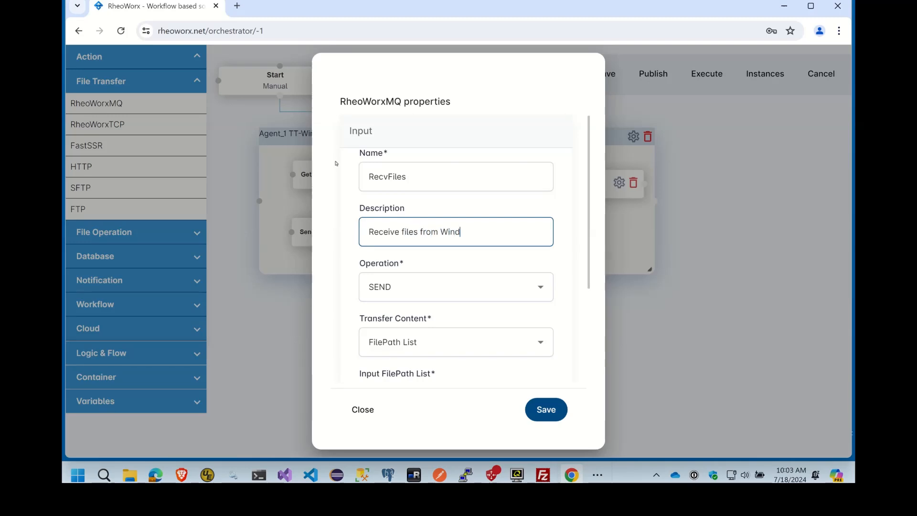
{"action": "type", "text": "ows server."}
{"action": "left_click", "coordinate": [430, 295]}
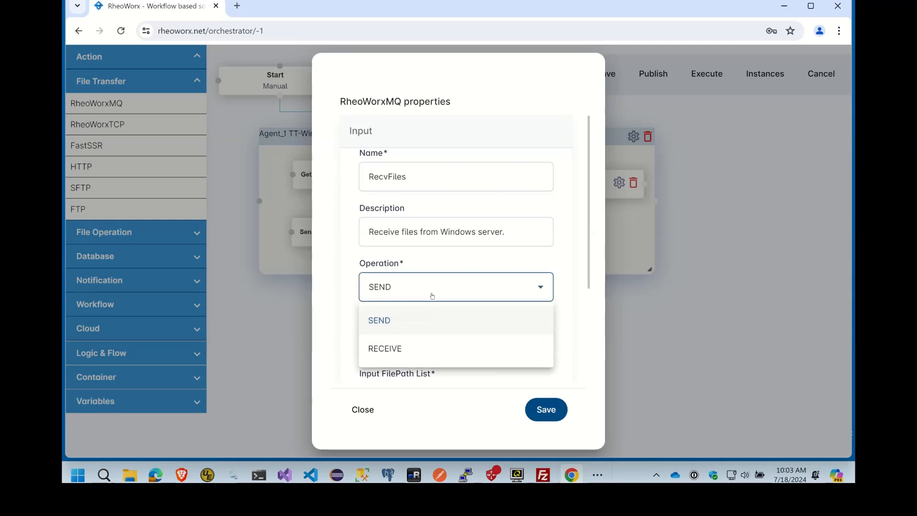
{"action": "left_click", "coordinate": [431, 348]}
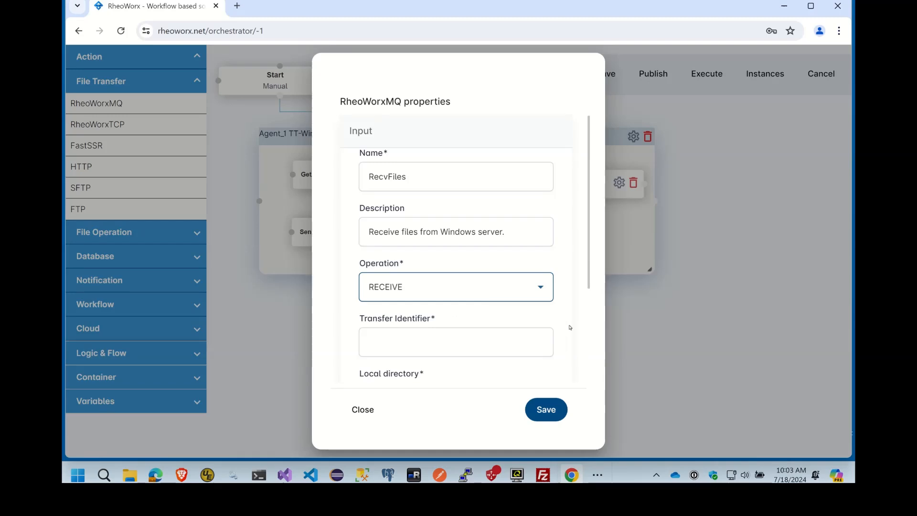
Step: Use SendFiles_1's TransferIdentifier, download to the home Documents/rheodownloads/demo folder, and save
{"action": "scroll", "coordinate": [578, 329], "scroll_direction": "down", "scroll_amount": 2}
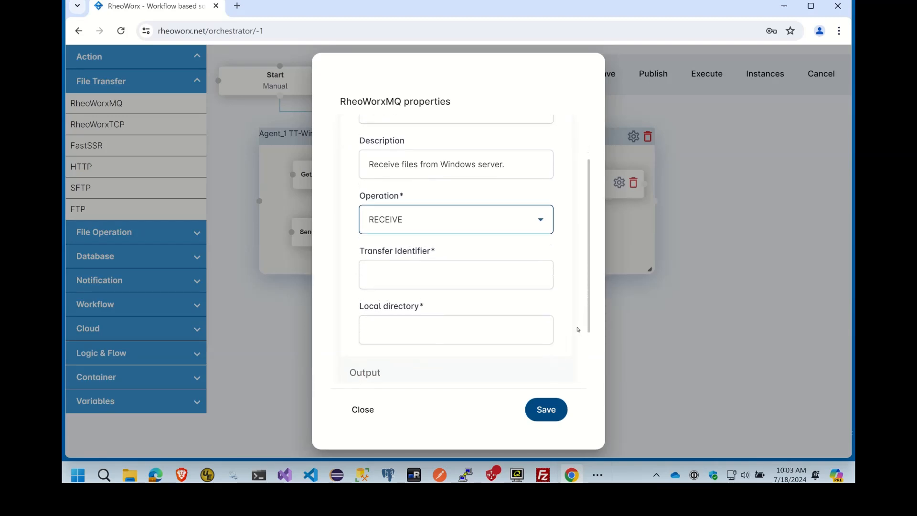
{"action": "left_click", "coordinate": [511, 257]}
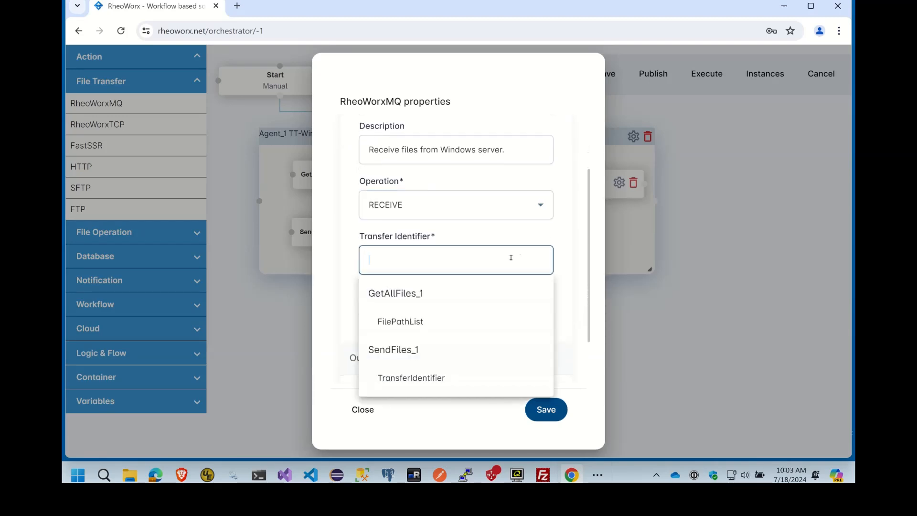
{"action": "left_click", "coordinate": [417, 382]}
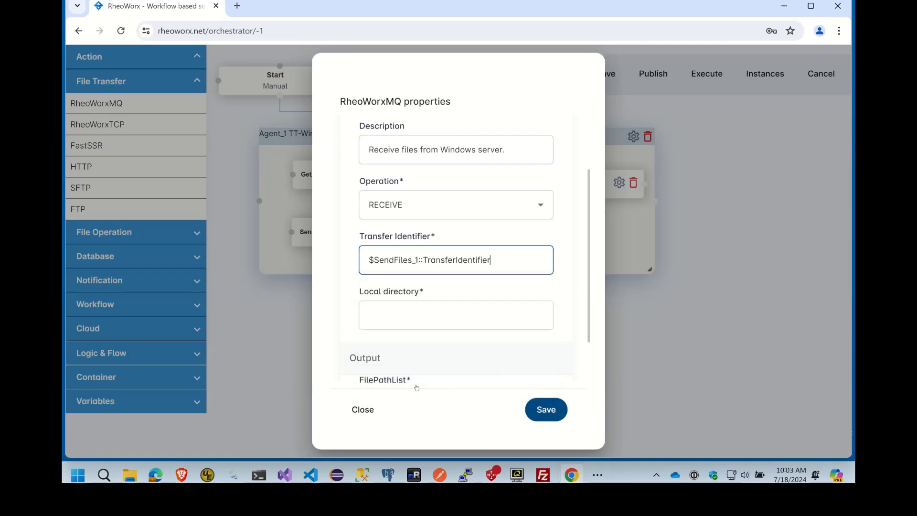
{"action": "left_click", "coordinate": [454, 310]}
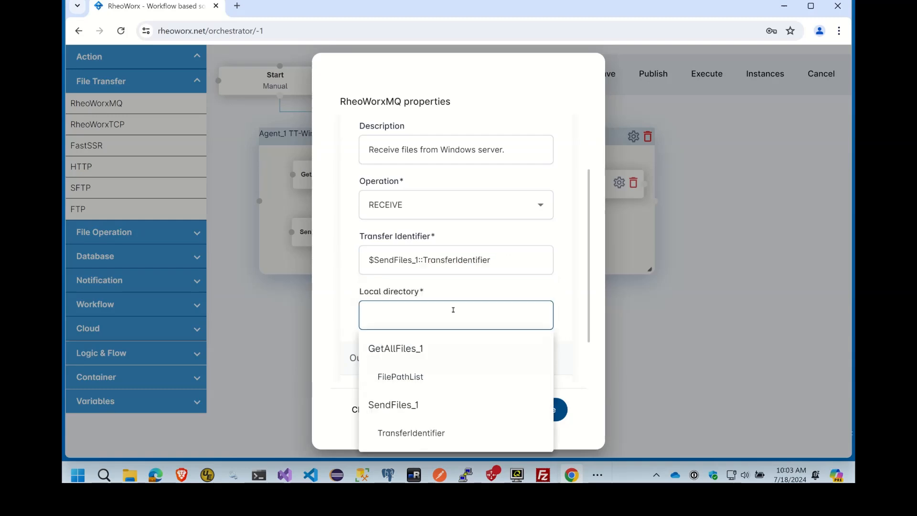
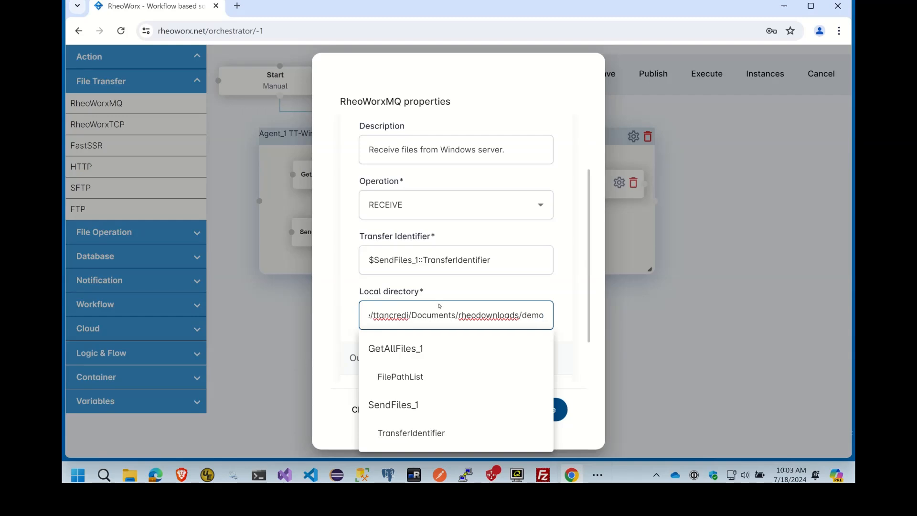
{"action": "left_click", "coordinate": [322, 298]}
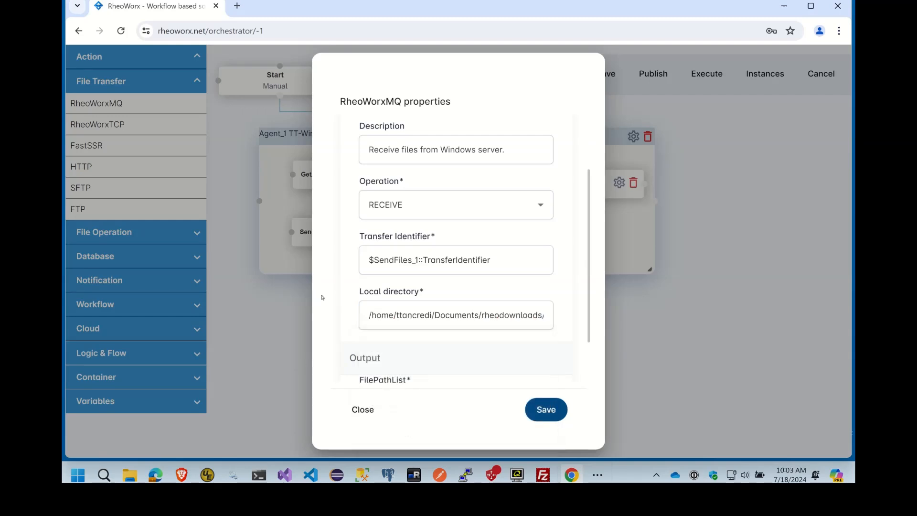
{"action": "scroll", "coordinate": [365, 323], "scroll_direction": "down", "scroll_amount": 2}
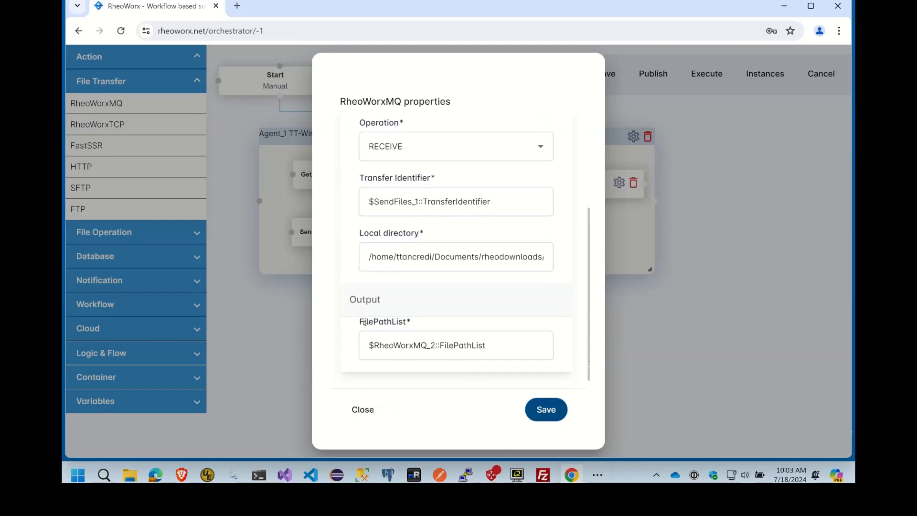
{"action": "left_click", "coordinate": [553, 410]}
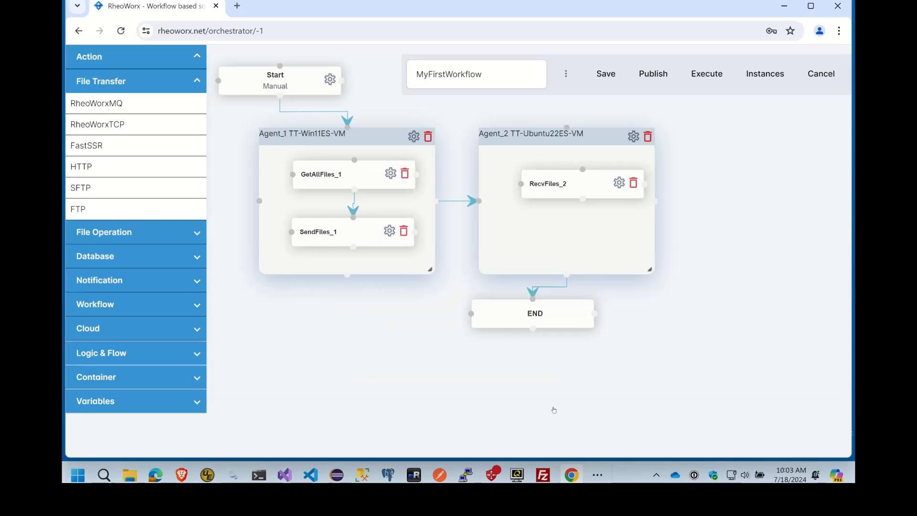
Step: Save, publish and execute MyFirstWorkflow, confirming task-status tracing
{"action": "left_click", "coordinate": [602, 76]}
{"action": "left_click", "coordinate": [653, 75]}
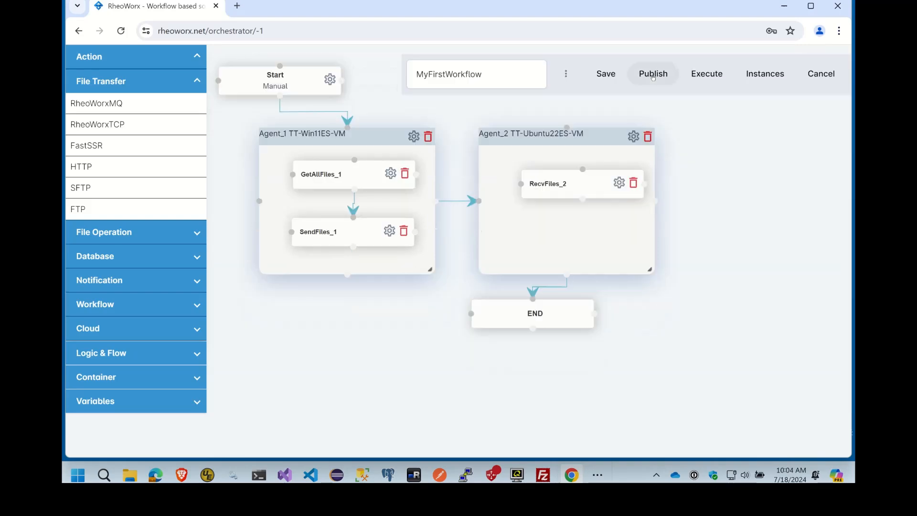
{"action": "left_click", "coordinate": [706, 77]}
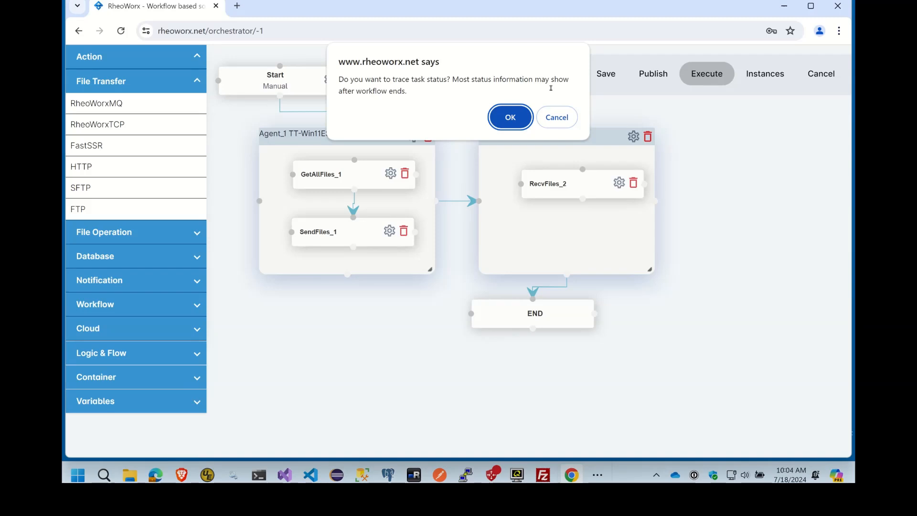
{"action": "left_click", "coordinate": [501, 120]}
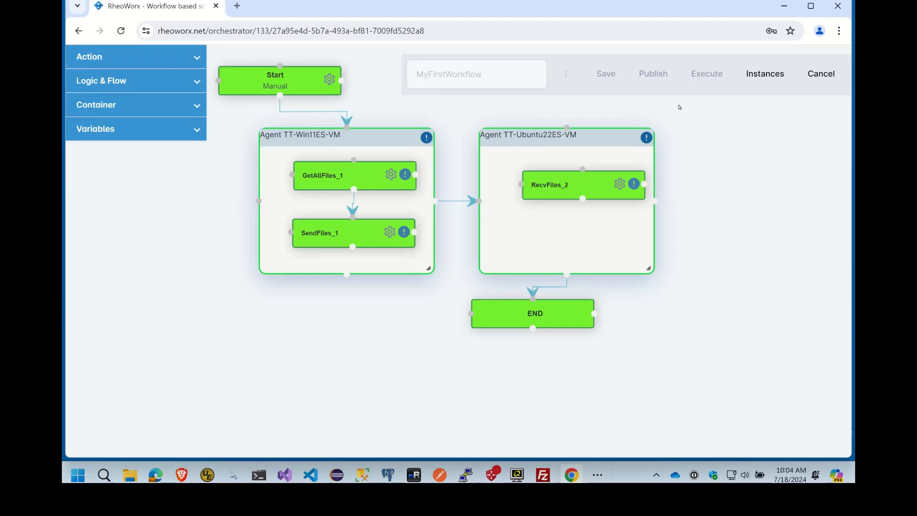
Step: Open the workflow Instances list to check the completed MyFirstWorkflow run
{"action": "left_click", "coordinate": [770, 76]}
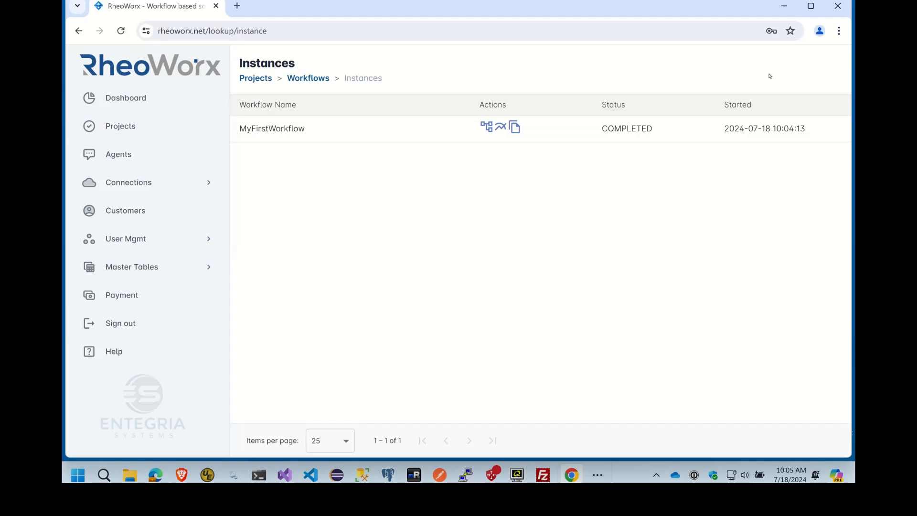
Step: Review the MyFirstWorkflow Instance Logs down to RecvFiles_2 and END completed at 10:04:44
{"action": "left_click", "coordinate": [514, 130]}
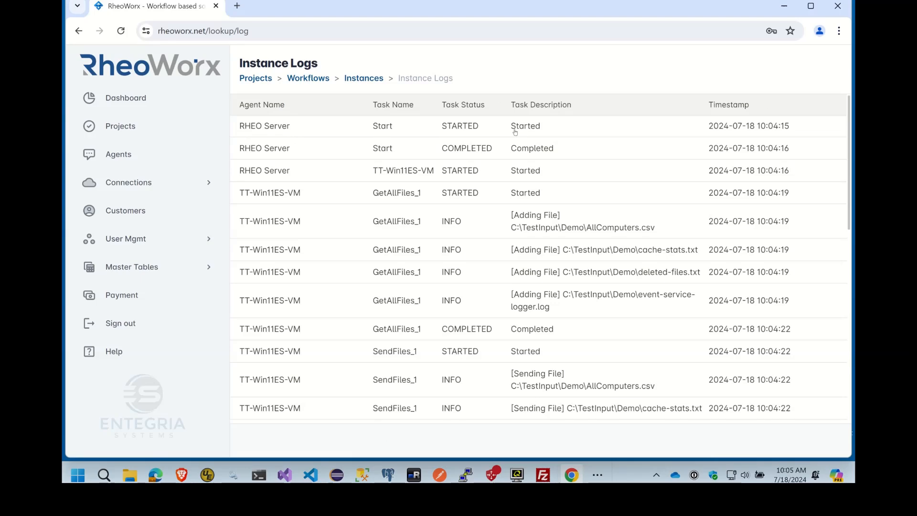
{"action": "scroll", "coordinate": [515, 132], "scroll_direction": "down", "scroll_amount": 3}
{"action": "scroll", "coordinate": [515, 130], "scroll_direction": "down", "scroll_amount": 1}
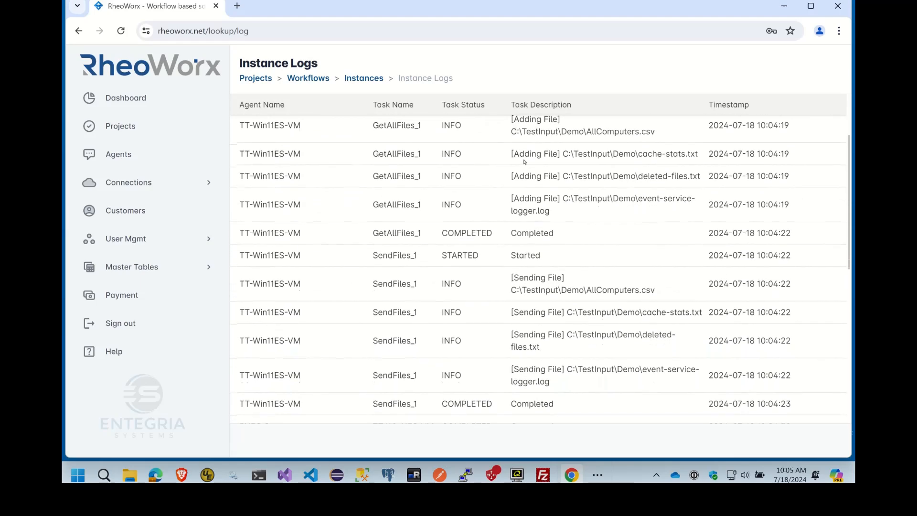
{"action": "scroll", "coordinate": [527, 172], "scroll_direction": "down", "scroll_amount": 2}
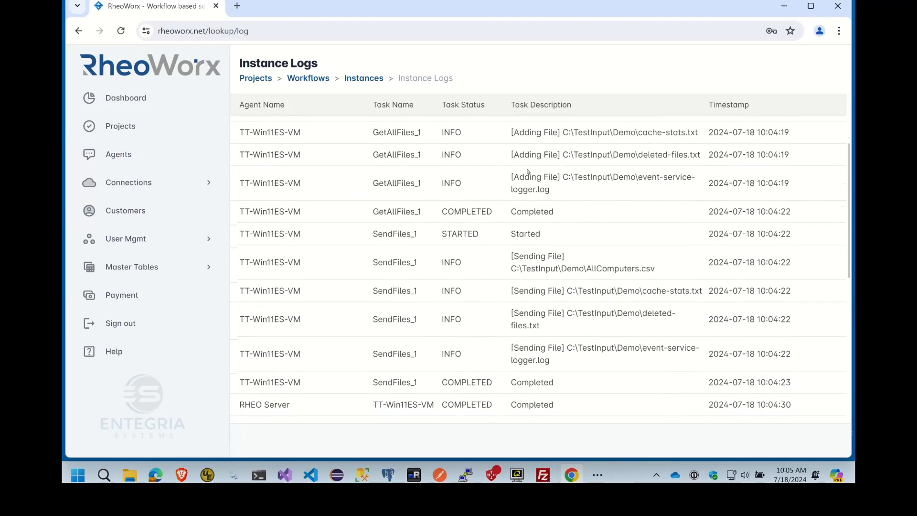
{"action": "scroll", "coordinate": [527, 171], "scroll_direction": "down", "scroll_amount": 1}
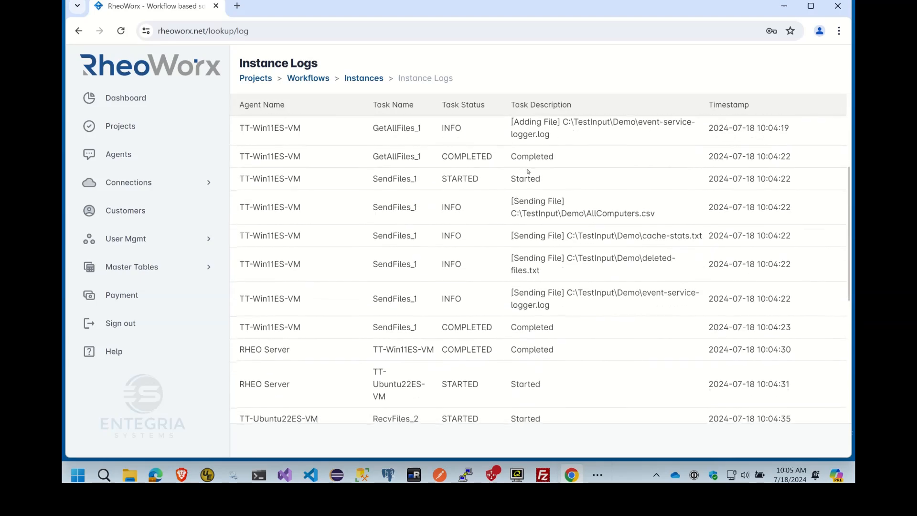
{"action": "scroll", "coordinate": [528, 172], "scroll_direction": "down", "scroll_amount": 2}
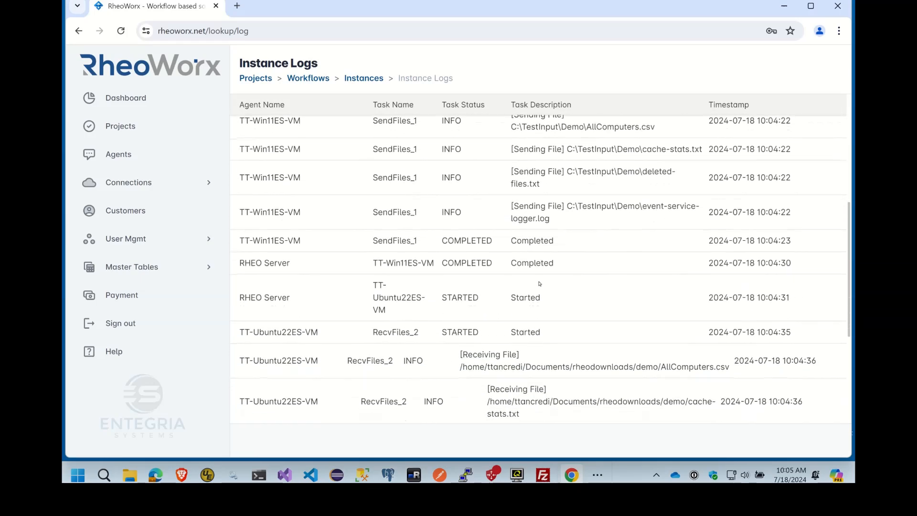
{"action": "scroll", "coordinate": [539, 284], "scroll_direction": "down", "scroll_amount": 2}
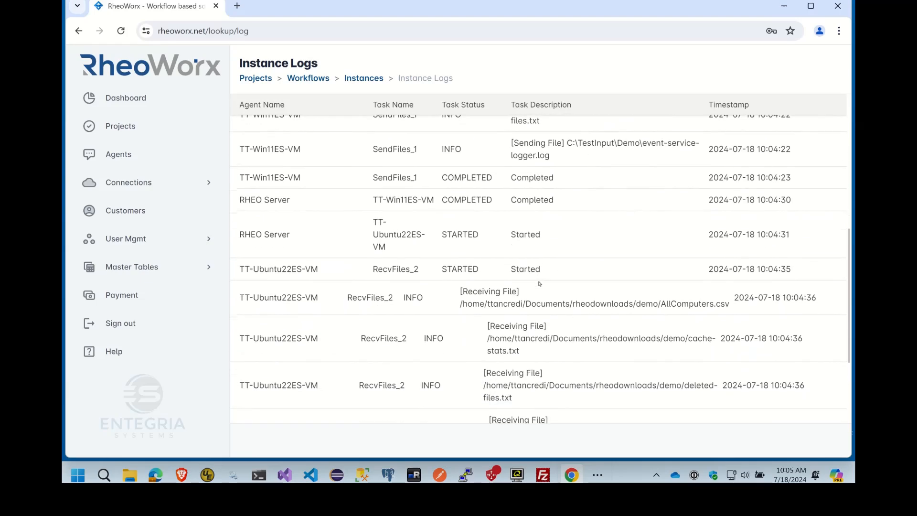
{"action": "scroll", "coordinate": [539, 284], "scroll_direction": "down", "scroll_amount": 2}
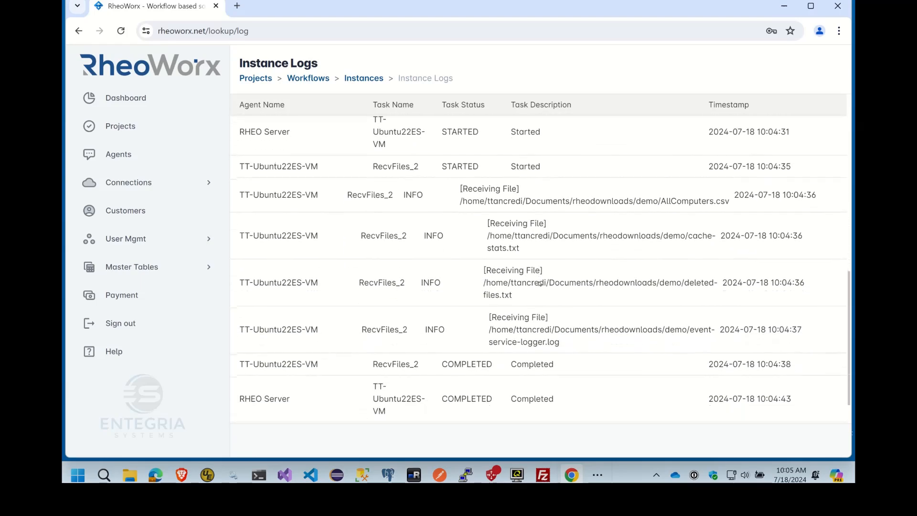
{"action": "scroll", "coordinate": [539, 284], "scroll_direction": "down", "scroll_amount": 1}
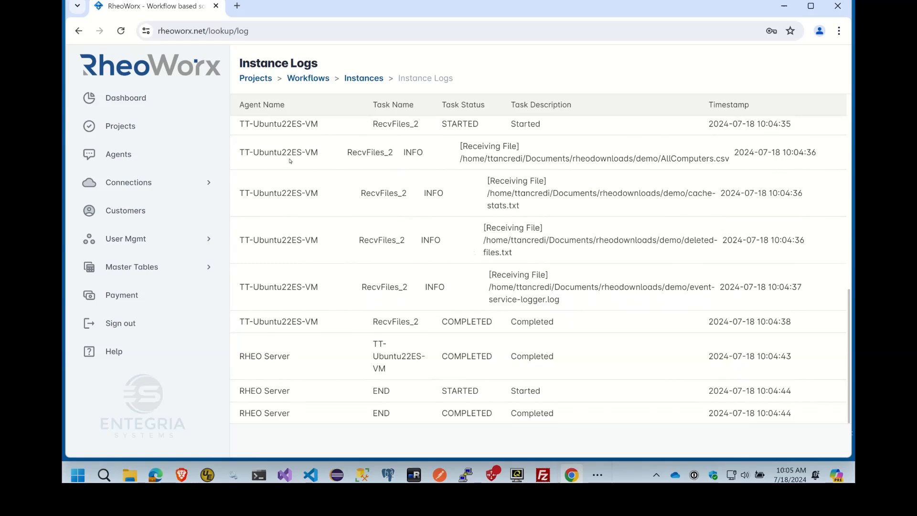
Step: From the Dashboard, list the Completed Manual Workflows: MyFirstWorkflow and TestWorkflow1
{"action": "left_click", "coordinate": [129, 99]}
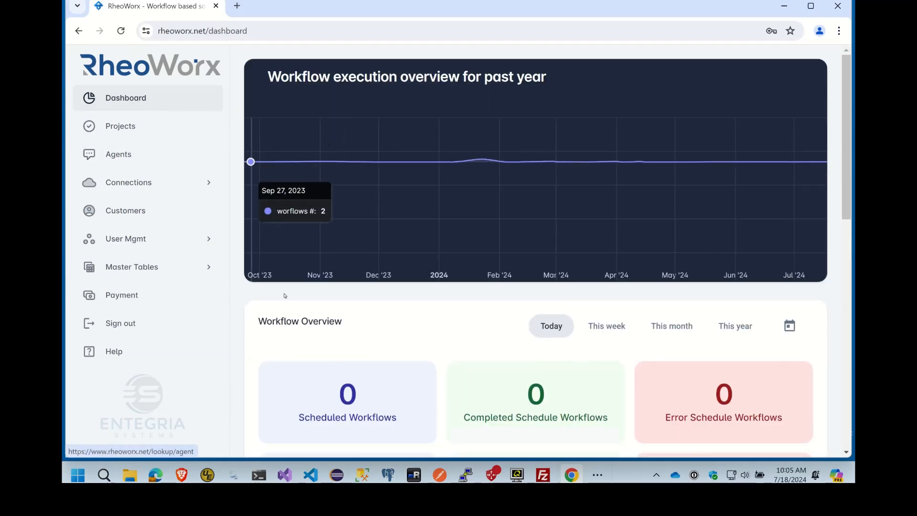
{"action": "scroll", "coordinate": [309, 325], "scroll_direction": "down", "scroll_amount": 1}
{"action": "scroll", "coordinate": [309, 324], "scroll_direction": "down", "scroll_amount": 2}
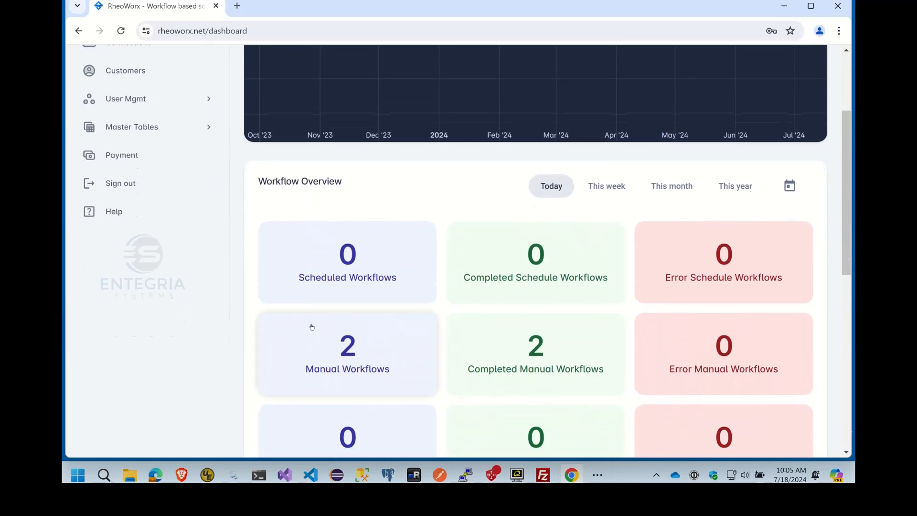
{"action": "left_click", "coordinate": [540, 353]}
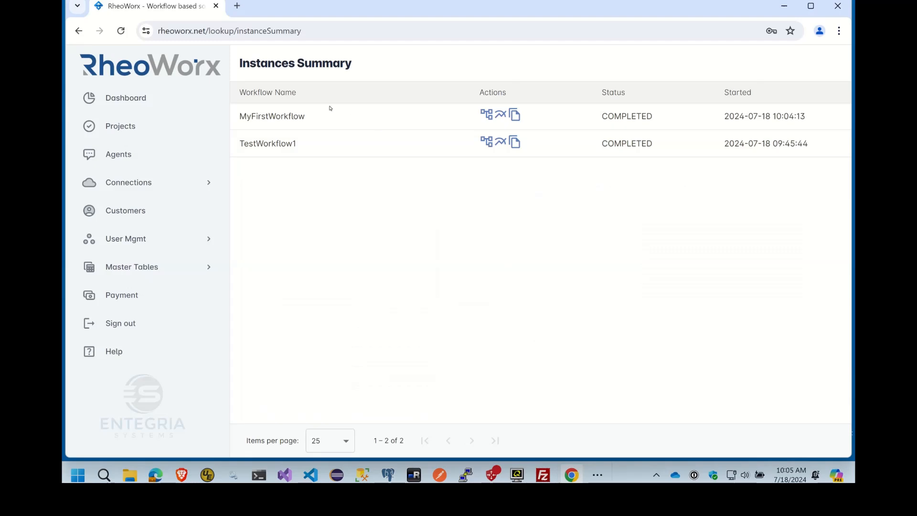
Step: View the completed MyFirstWorkflow run in the workflow editor with all nodes green, then cancel out
{"action": "left_click_drag", "start_coordinate": [241, 117], "coordinate": [308, 116]}
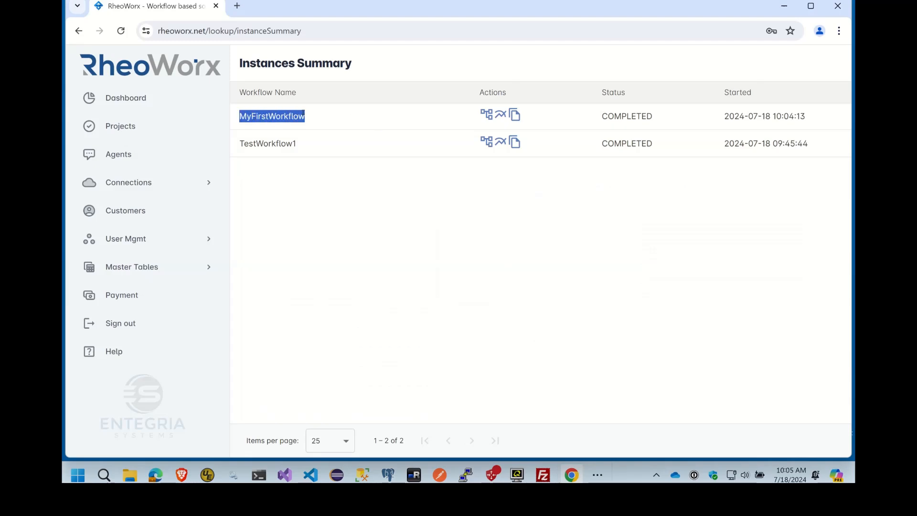
{"action": "left_click", "coordinate": [500, 115]}
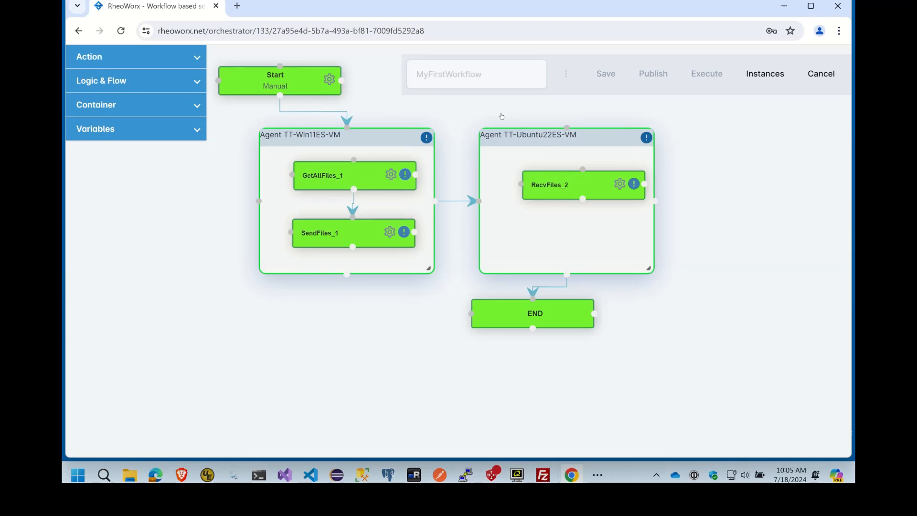
{"action": "left_click", "coordinate": [836, 73]}
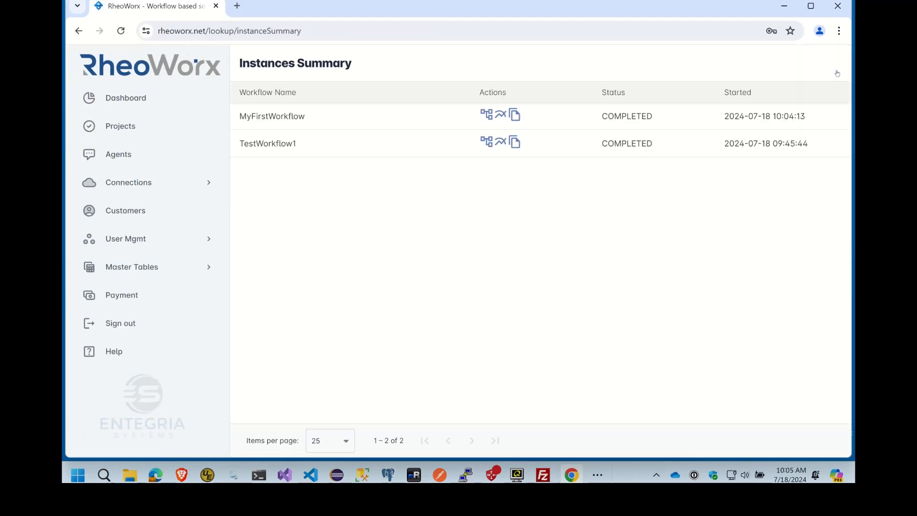